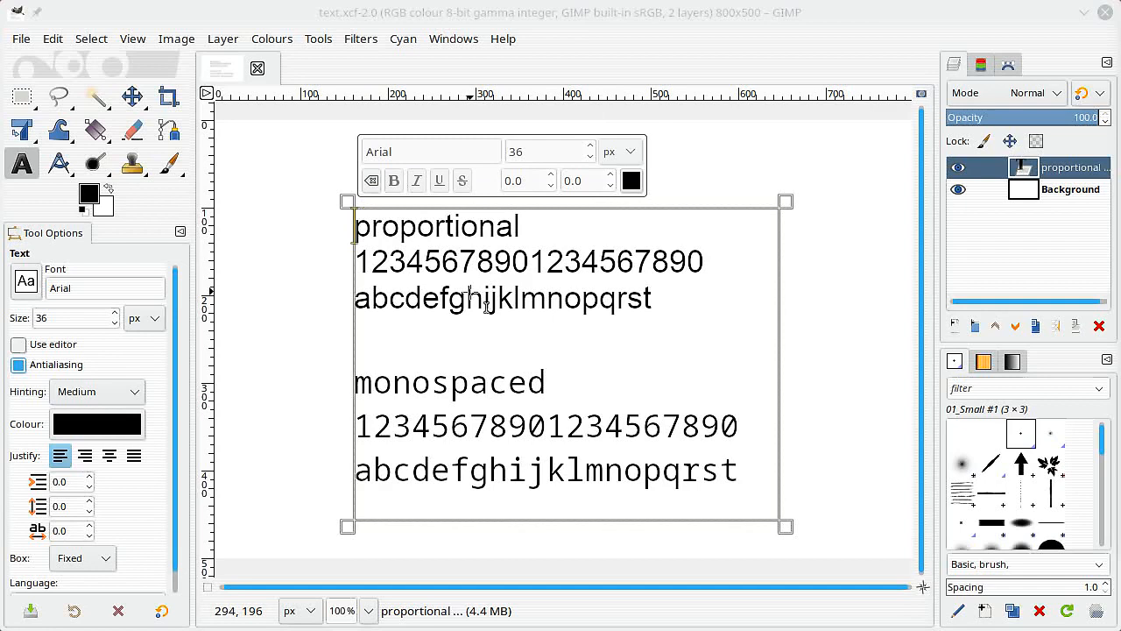
Compare the widths of the letters i and m in the proportional sample with the monospaced sample below.
click(497, 309)
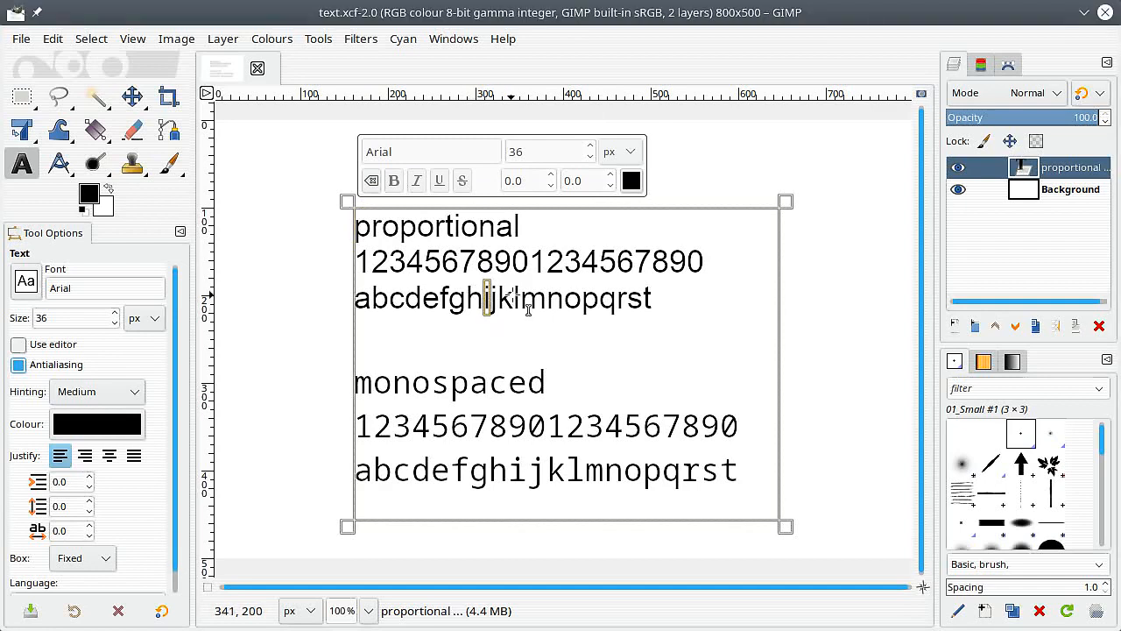
click(534, 304)
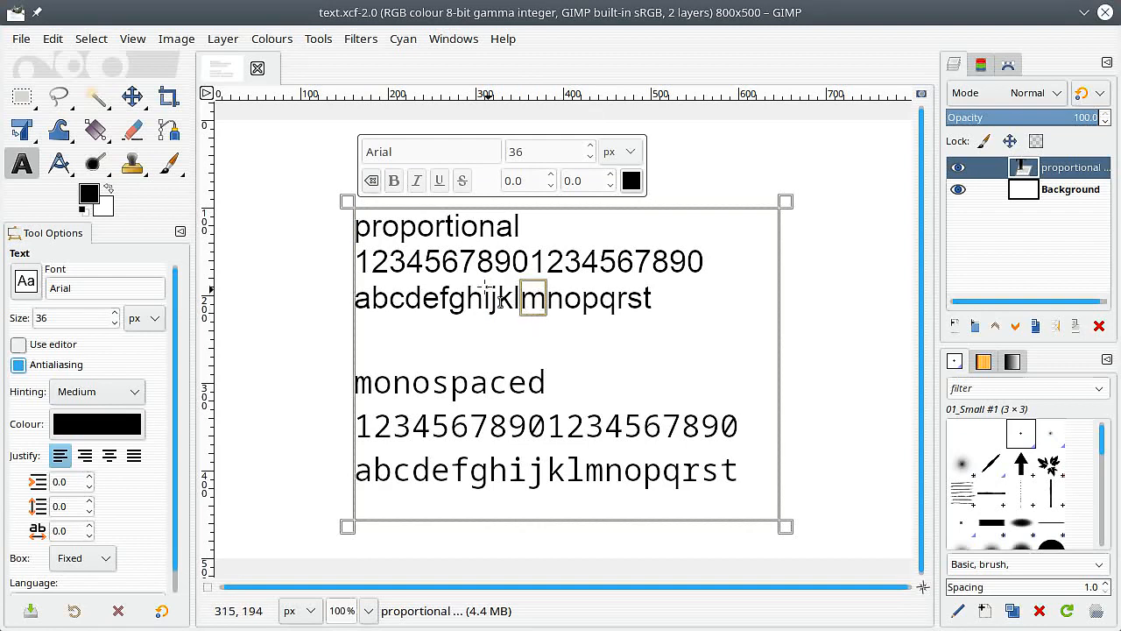
click(355, 383)
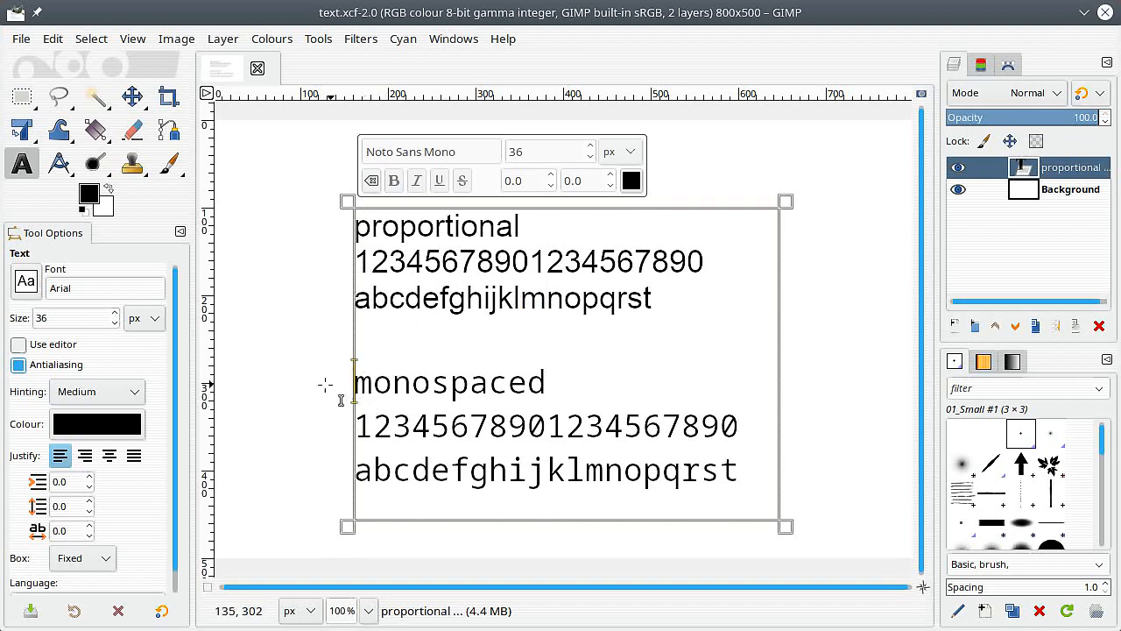
drag(210, 405, 151, 421)
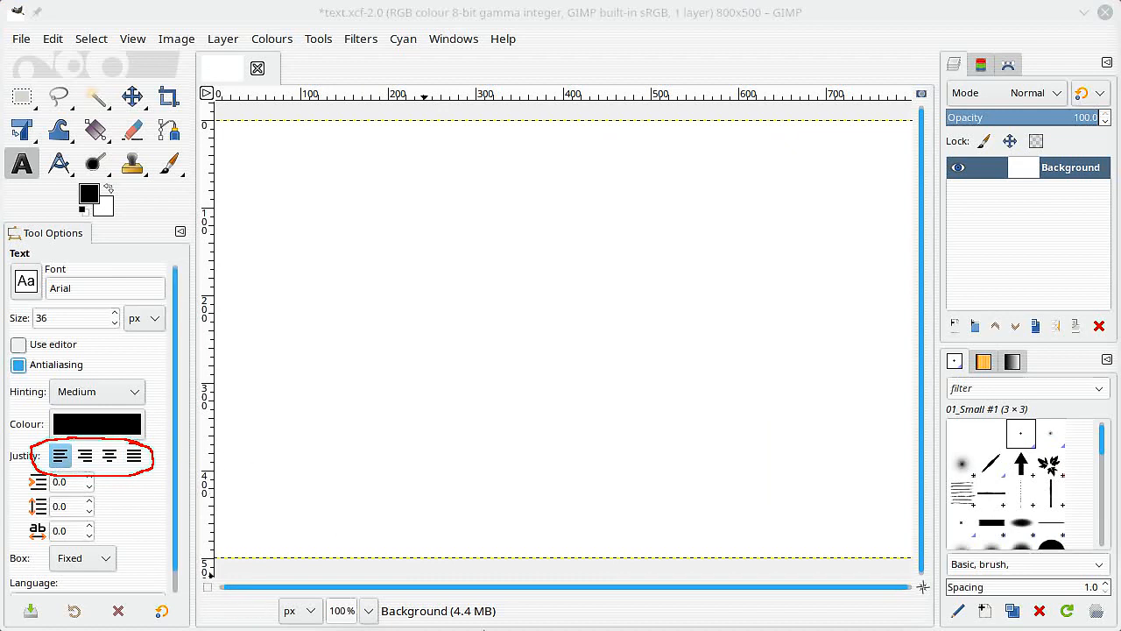
Switch to KWrite, copy both Lorem ipsum paragraphs and return to the blank GIMP image.
drag(516, 628, 468, 171)
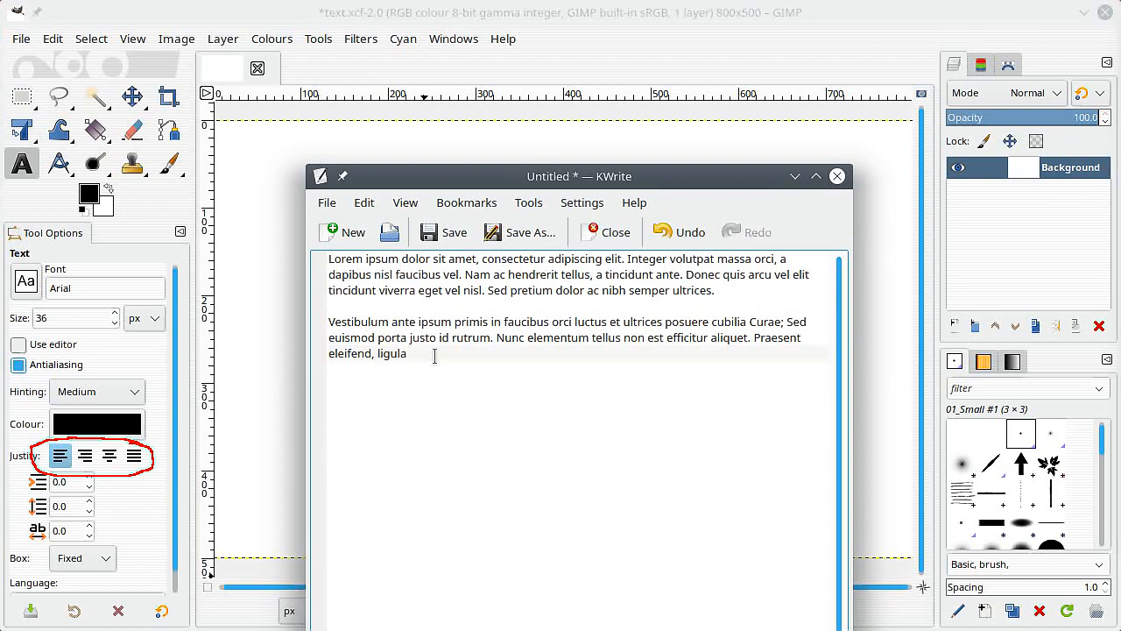
drag(435, 356, 317, 260)
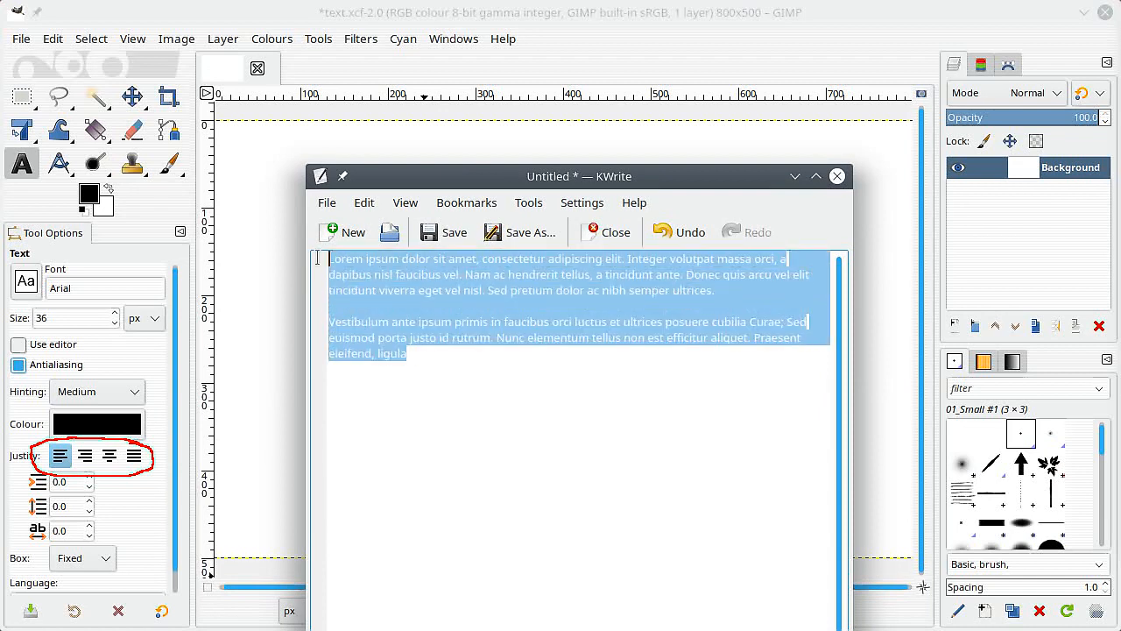
click(364, 202)
click(416, 291)
drag(471, 180, 465, 629)
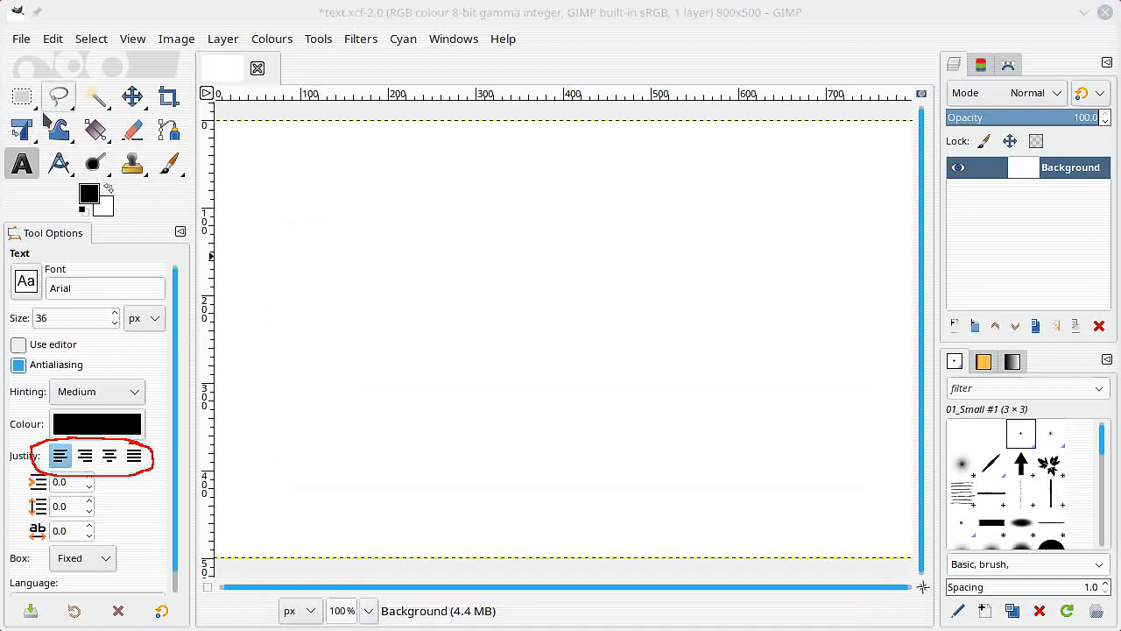
Draw a large text box across the middle of the blank canvas and paste the copied paragraphs into it.
click(26, 162)
drag(288, 171, 763, 498)
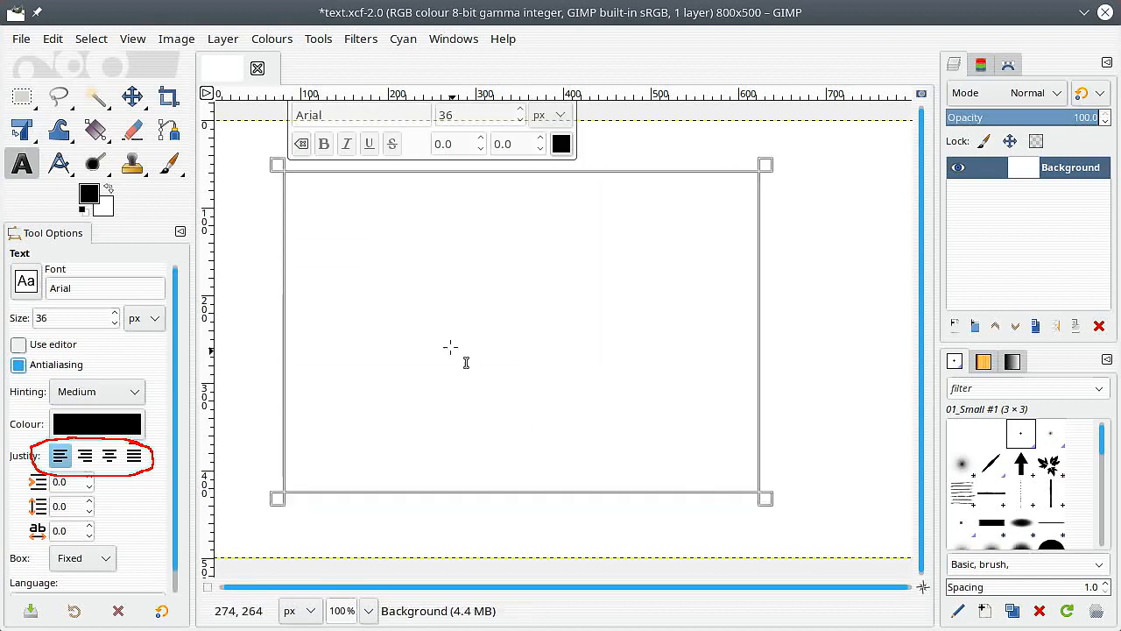
right_click(336, 221)
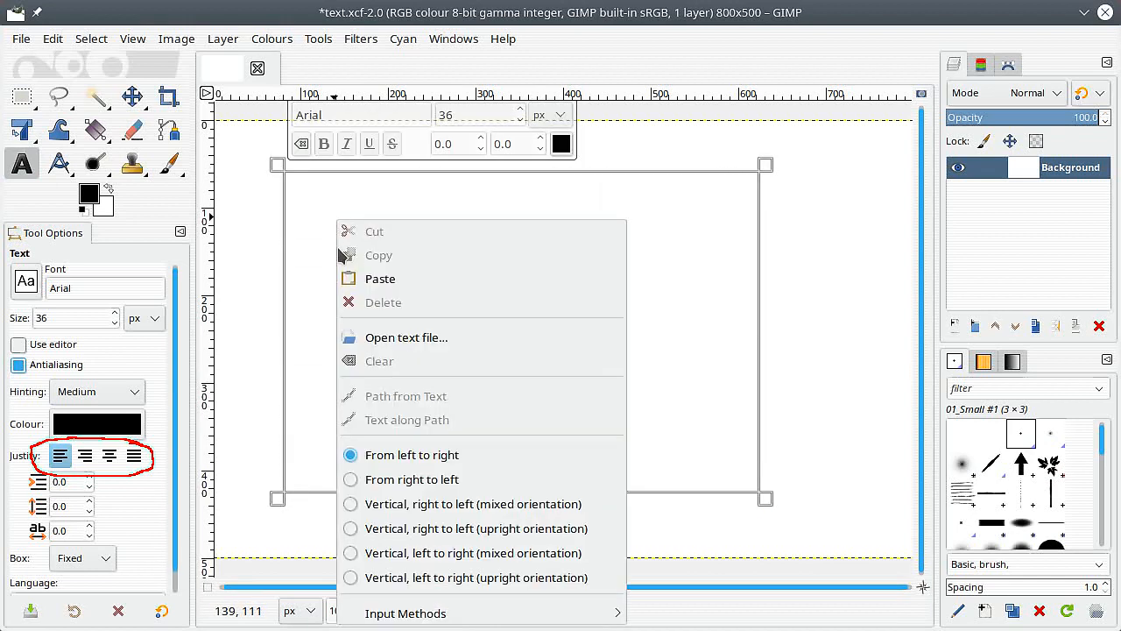
click(379, 279)
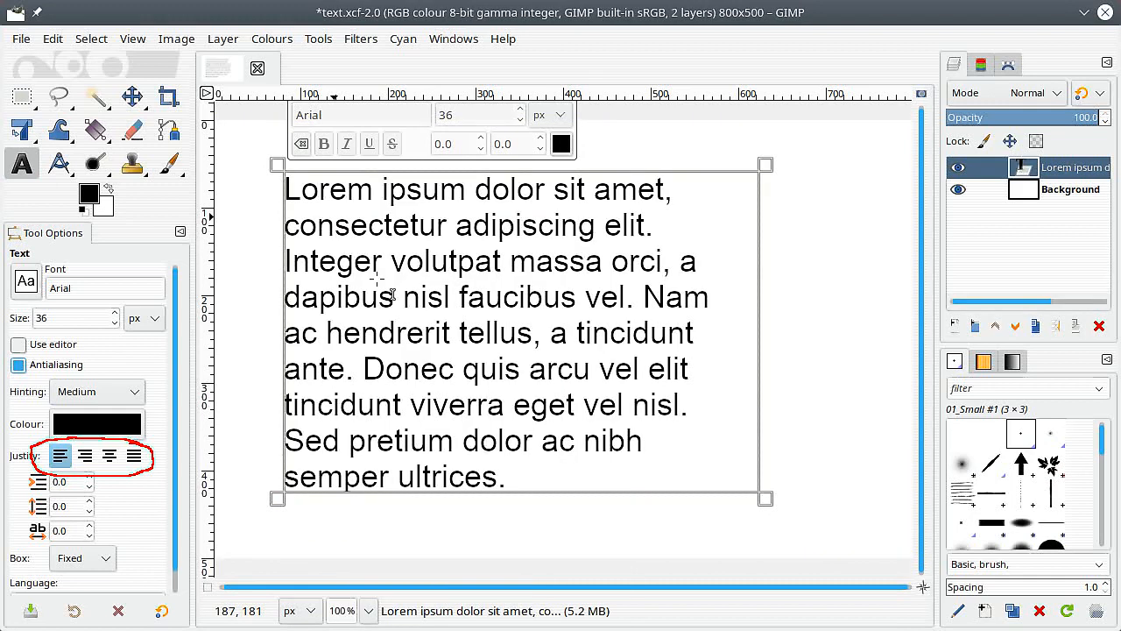
Set the pasted text's size to 24 px and try right and centred alignment before applying filled justification.
triple_click(115, 313)
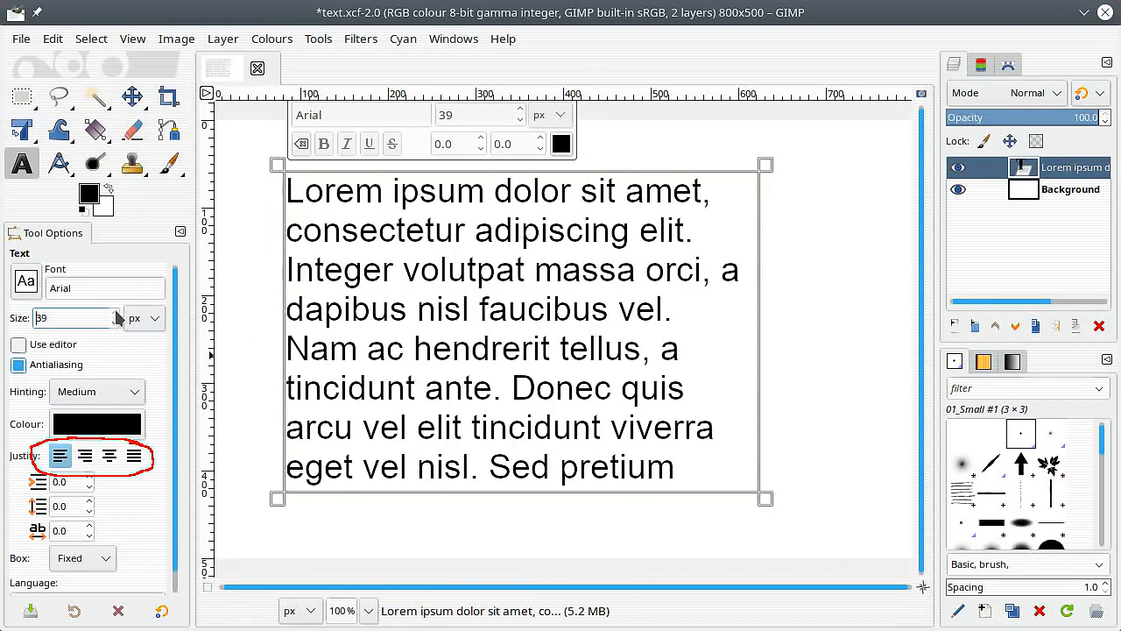
scroll(118, 318, down, 15)
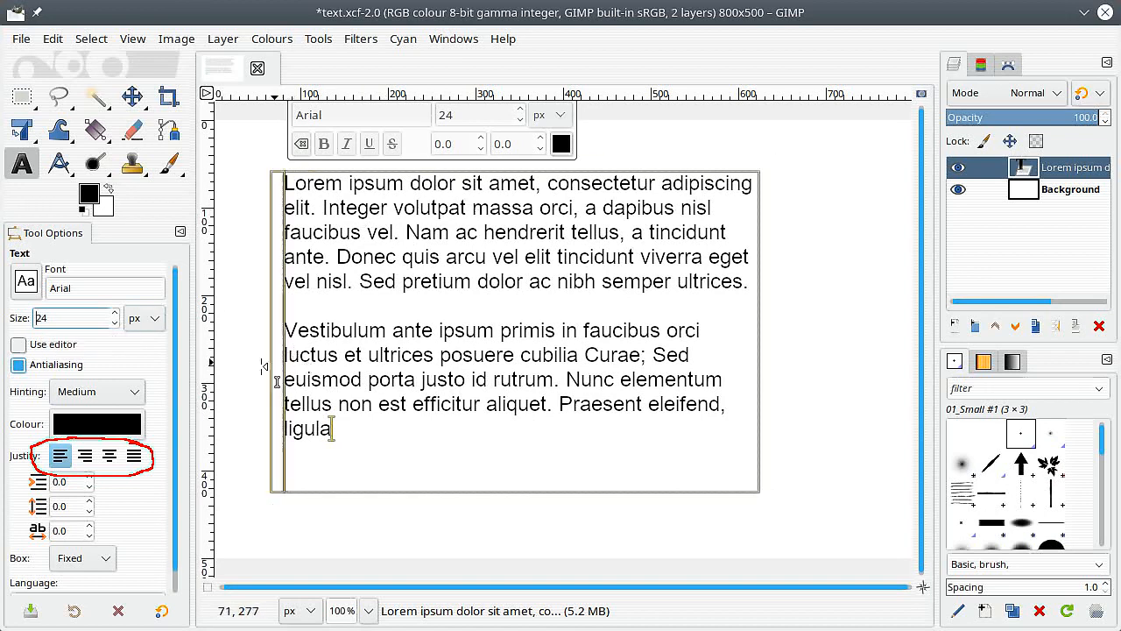
click(84, 456)
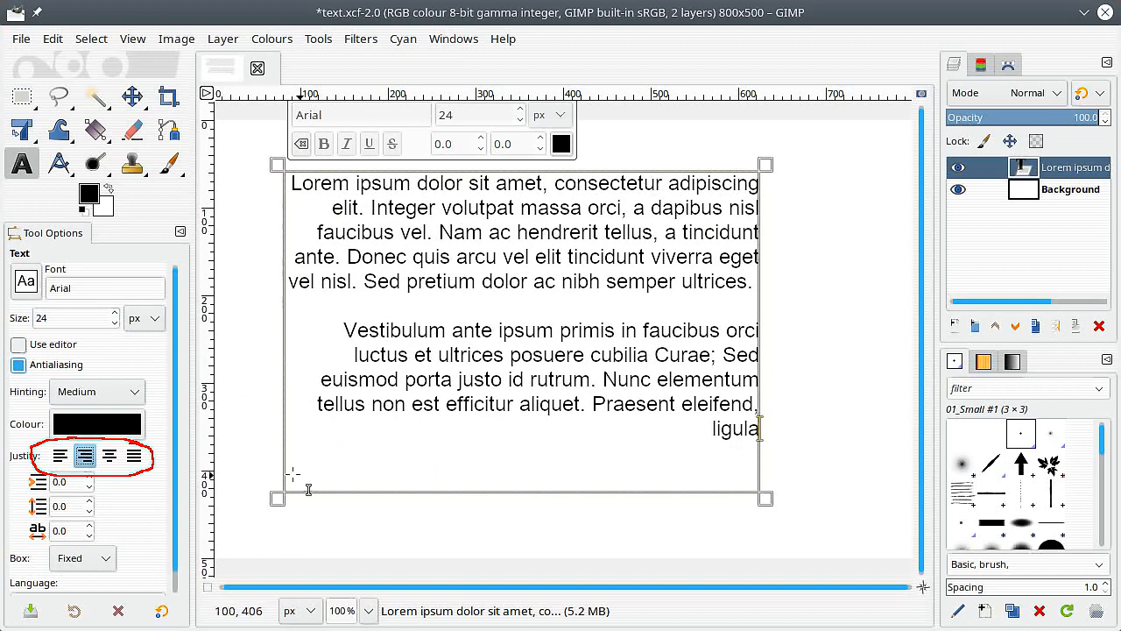
click(109, 455)
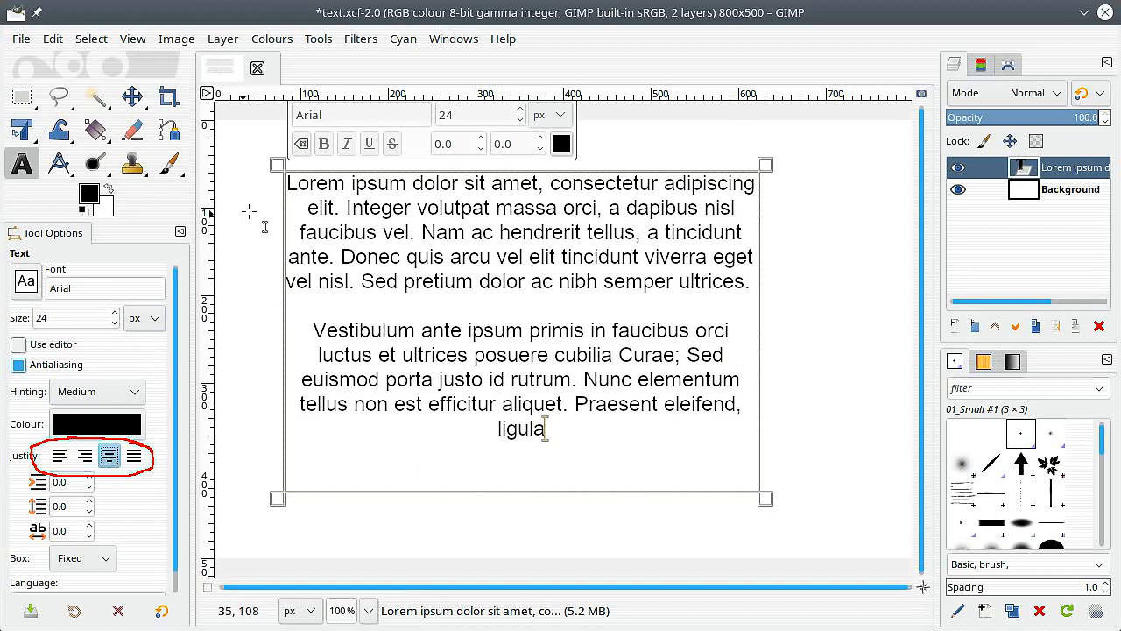
click(134, 457)
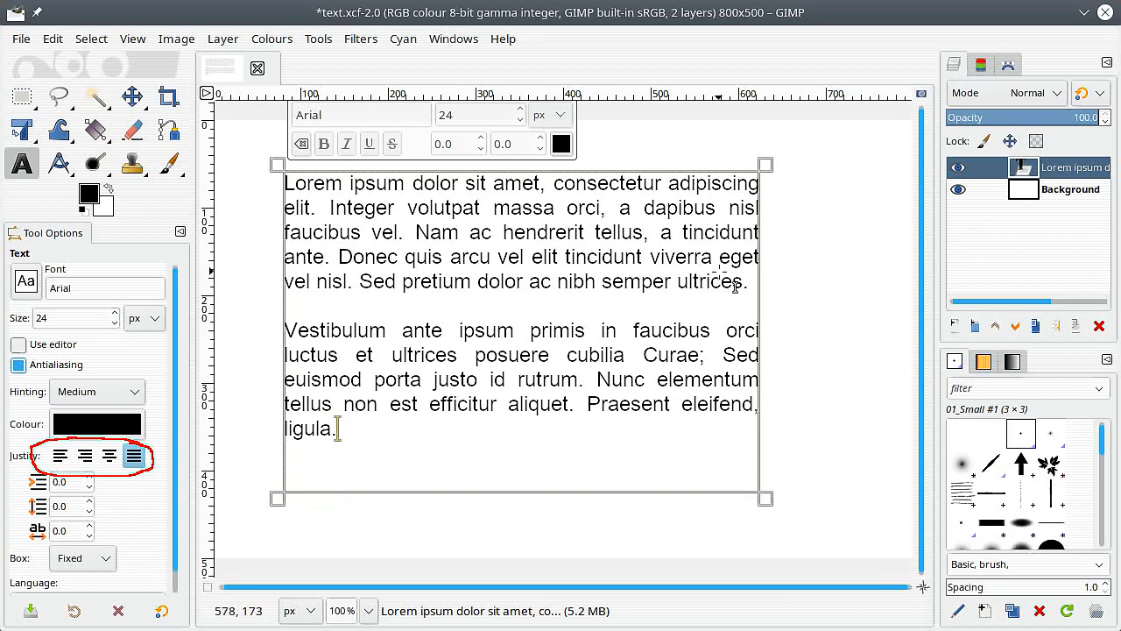
Resize the justified text box to be narrower and taller, and set its font size to 25 px.
drag(767, 166, 719, 174)
drag(722, 518, 719, 549)
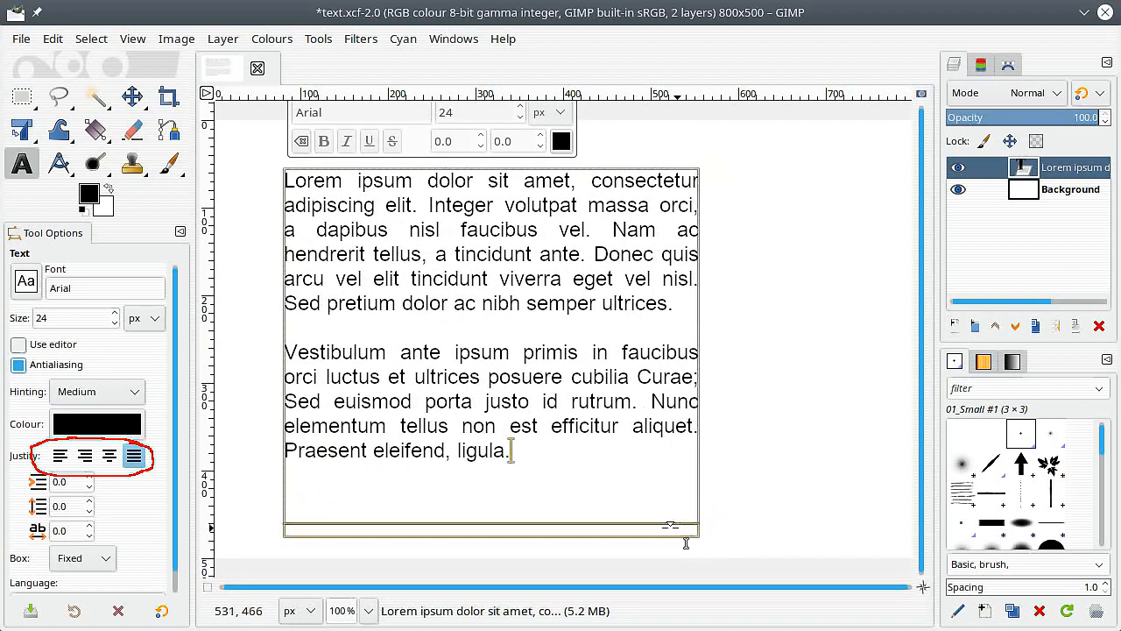
click(114, 312)
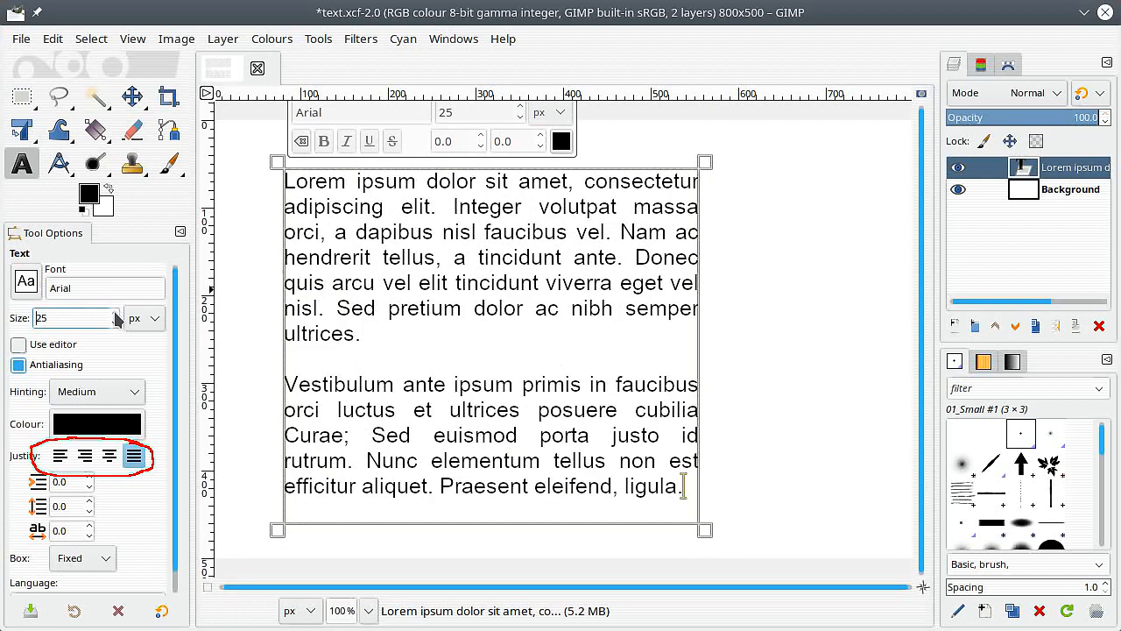
click(383, 345)
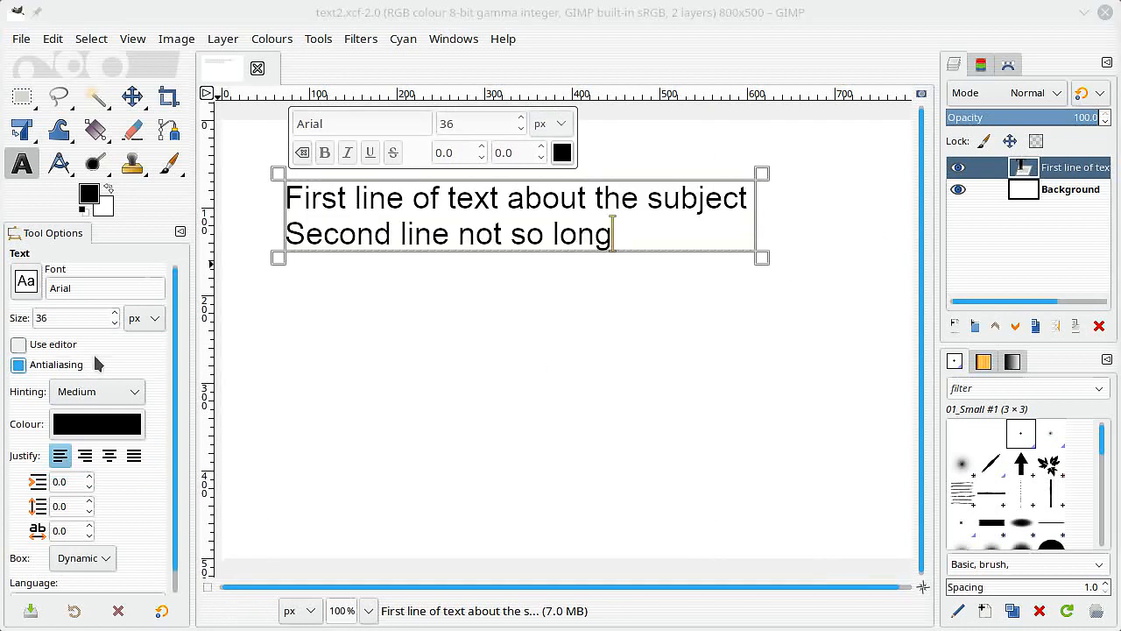
Add a third line reading "The final line longer than the other two" below "Second line not so long" in the dynamic text box.
mouse_move(63, 530)
mouse_down()
mouse_move(22, 570)
mouse_move(94, 584)
mouse_move(131, 561)
mouse_move(105, 527)
mouse_move(69, 525)
mouse_up()
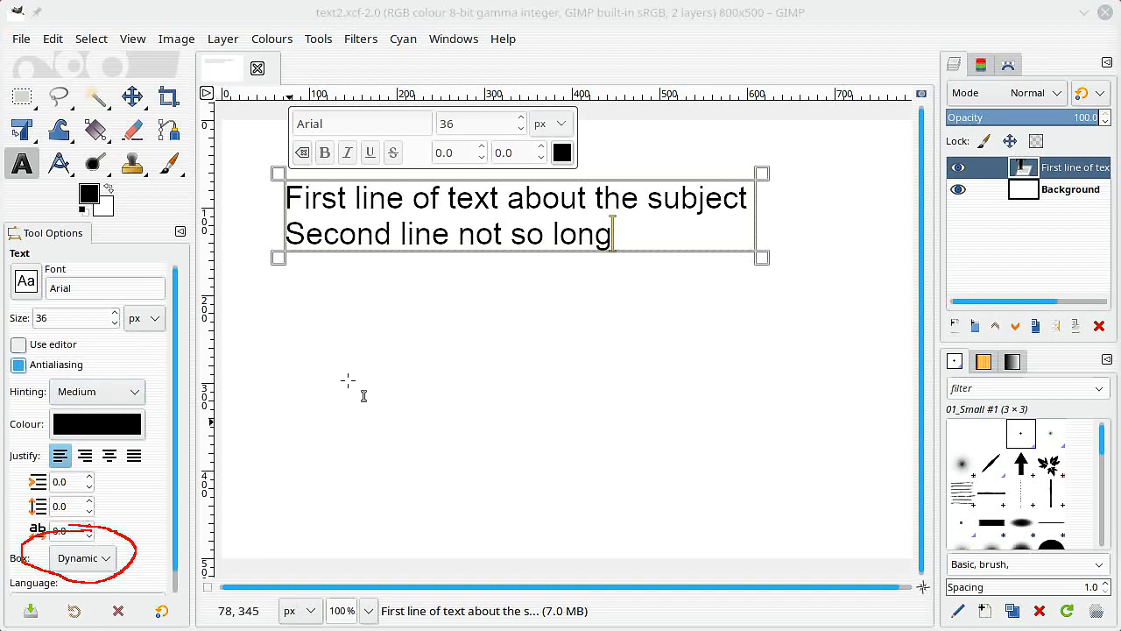
click(612, 221)
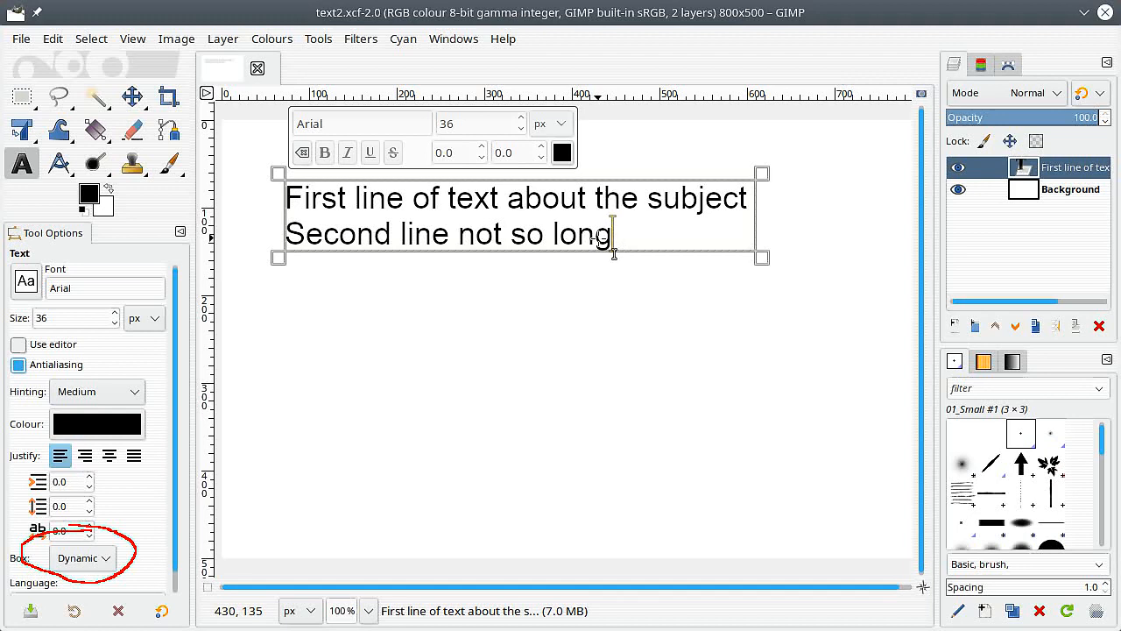
key(Return)
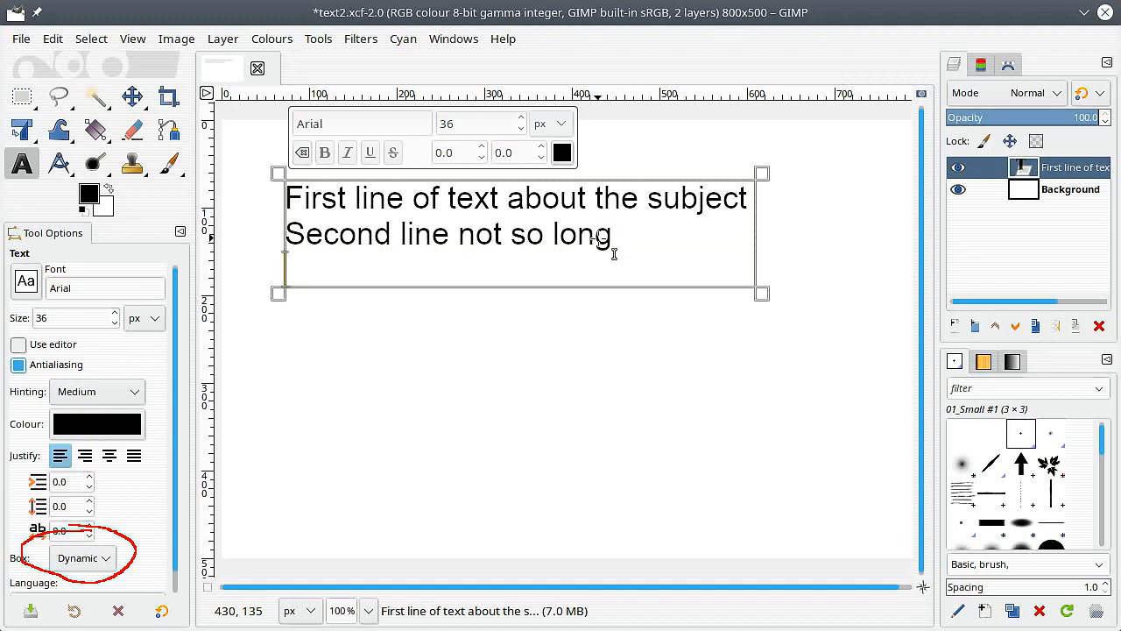
text(The )
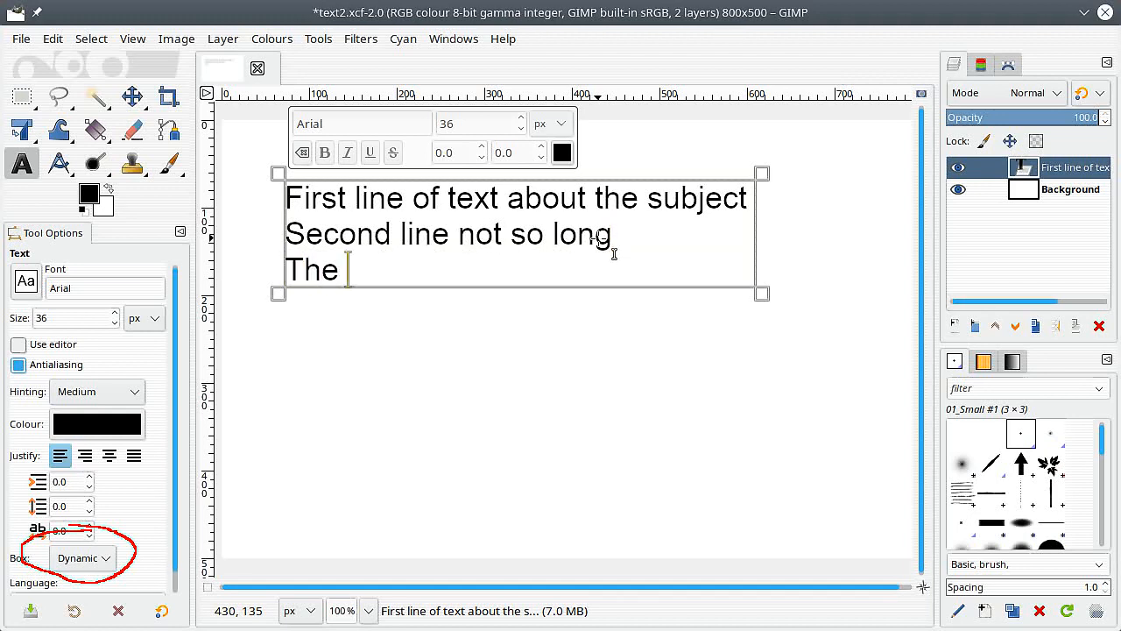
text(fina)
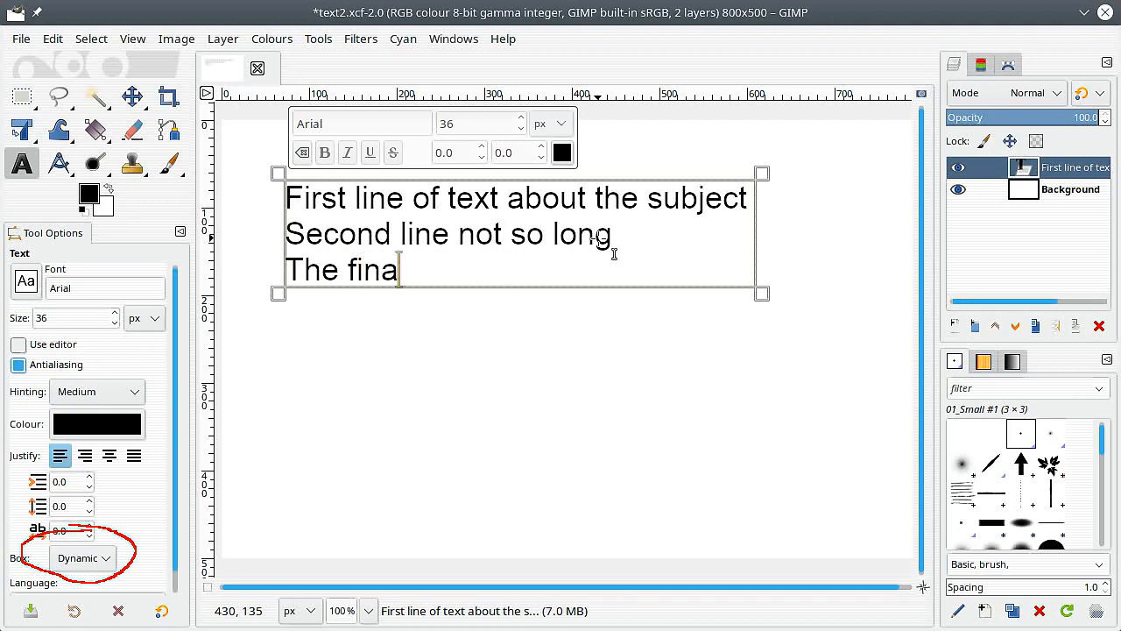
text(l line)
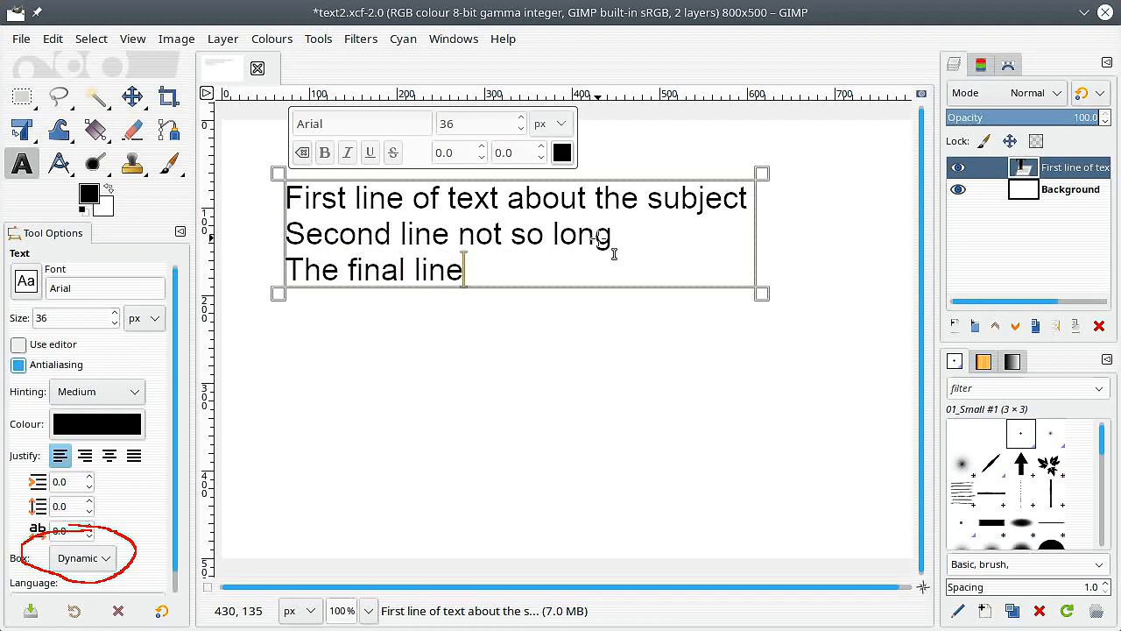
text( longe)
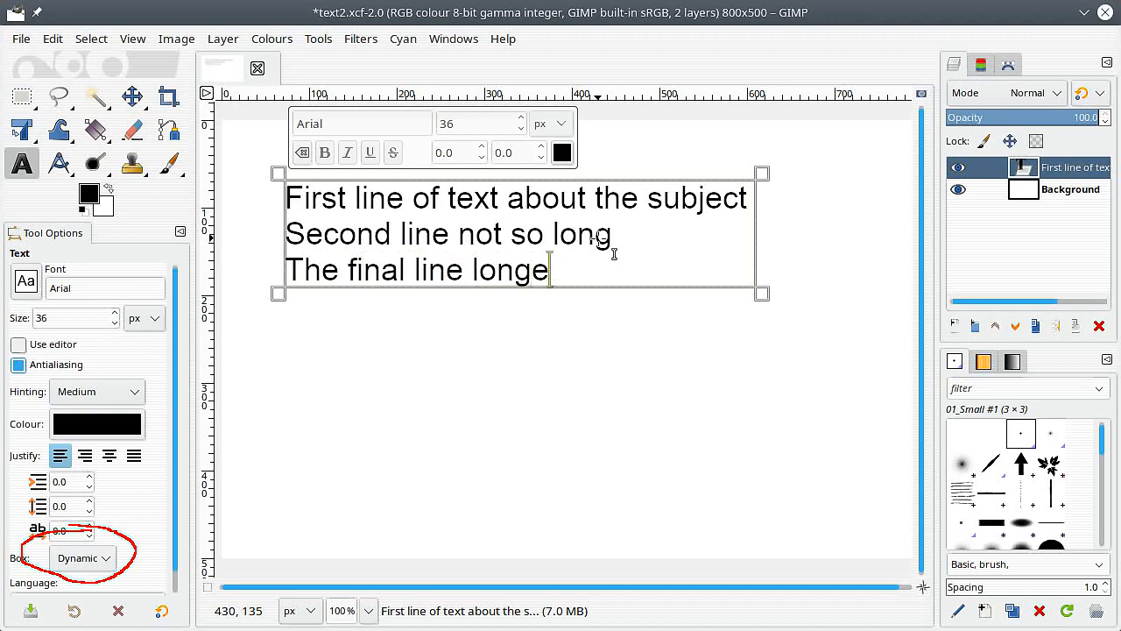
text(r than )
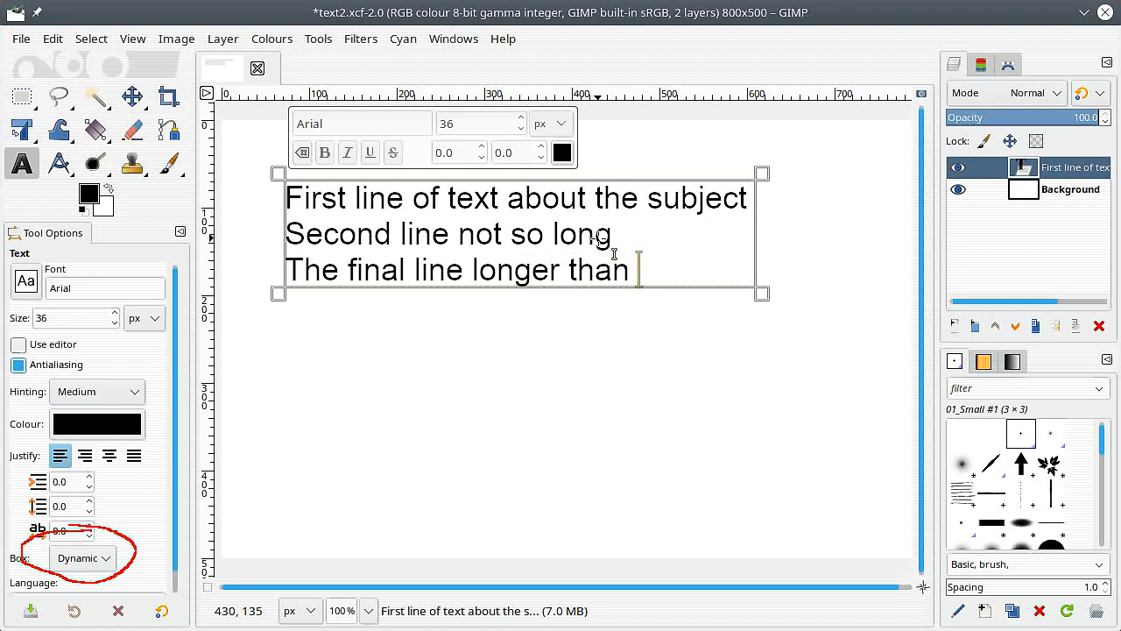
text(the othe)
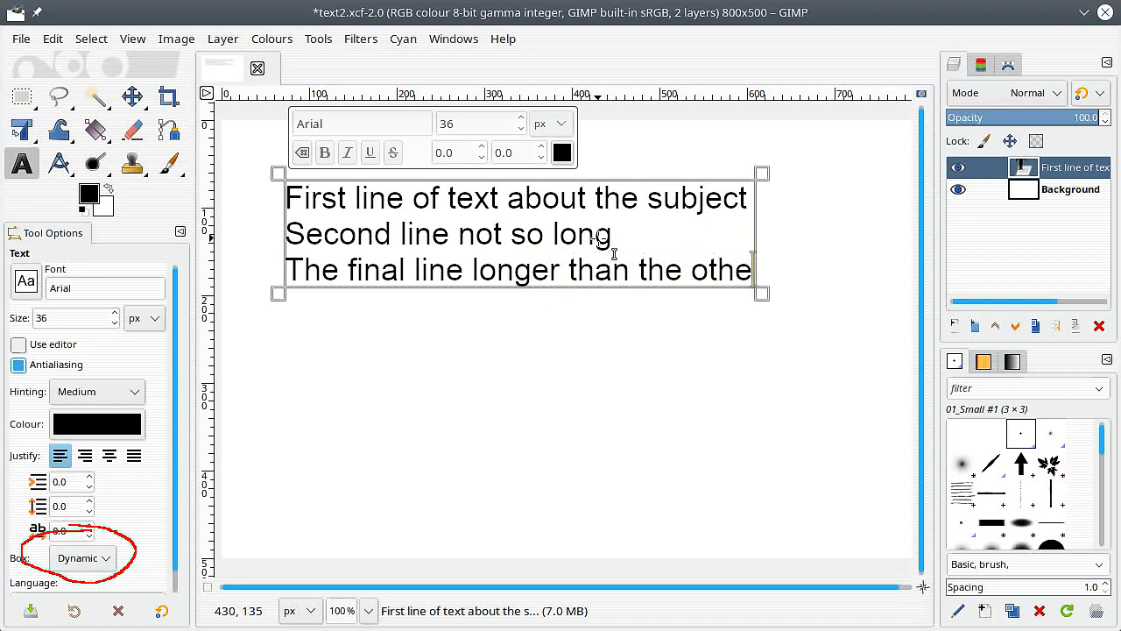
text(r two)
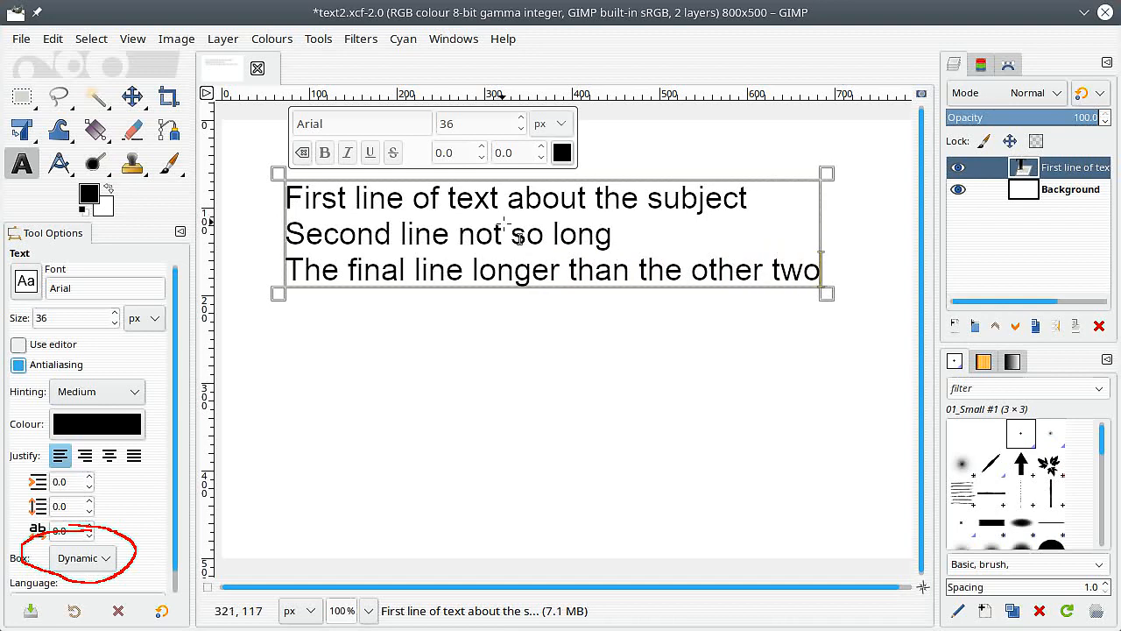
Try right and centred alignment on the three-line text, and apply filled justification.
click(85, 456)
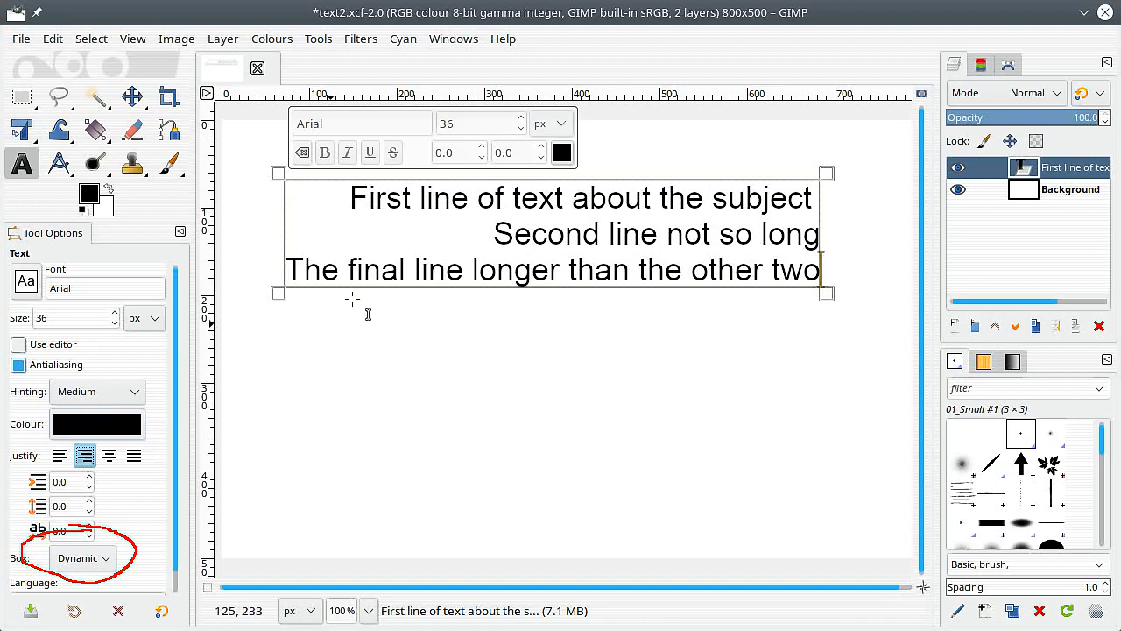
click(110, 455)
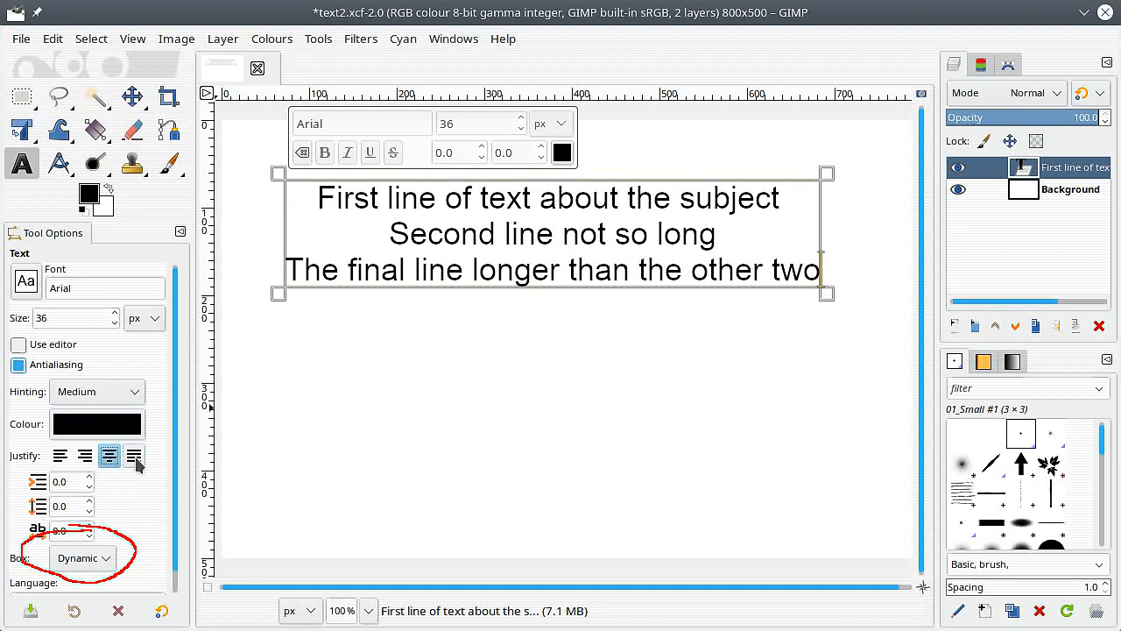
click(134, 455)
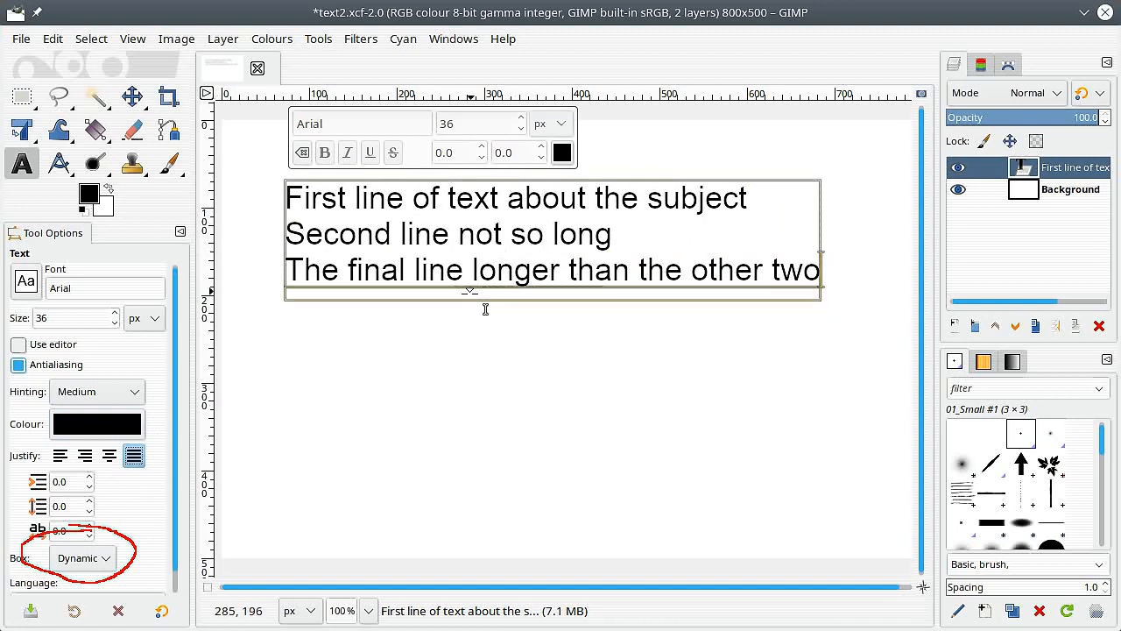
Switch the text box mode to Fixed and back to Dynamic, and manually enlarge the box beyond its three lines.
click(98, 558)
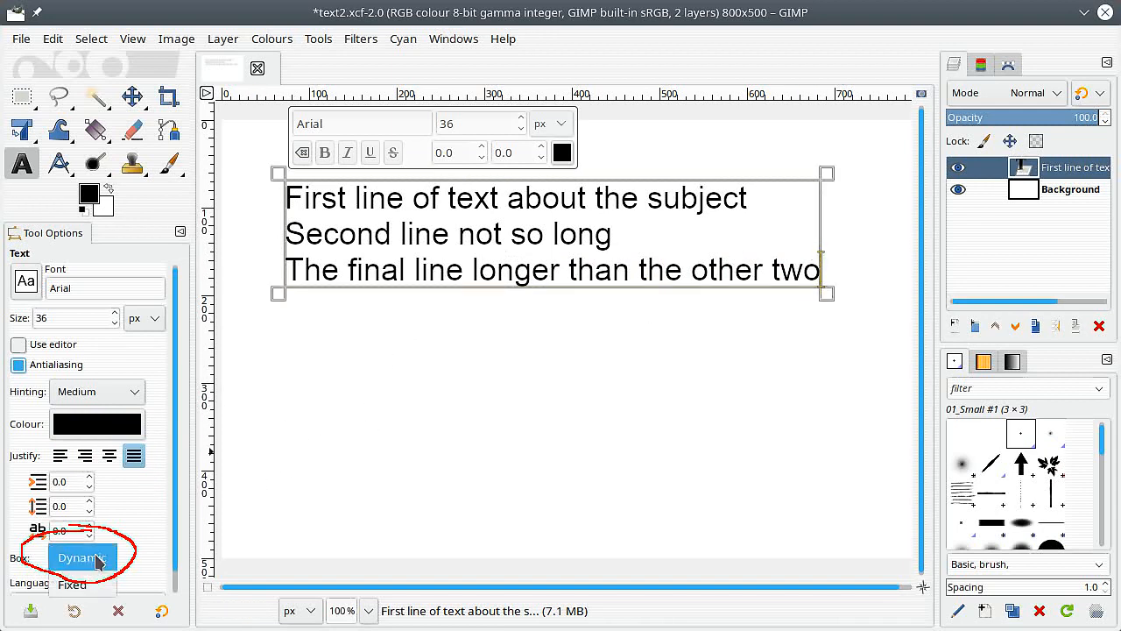
click(91, 585)
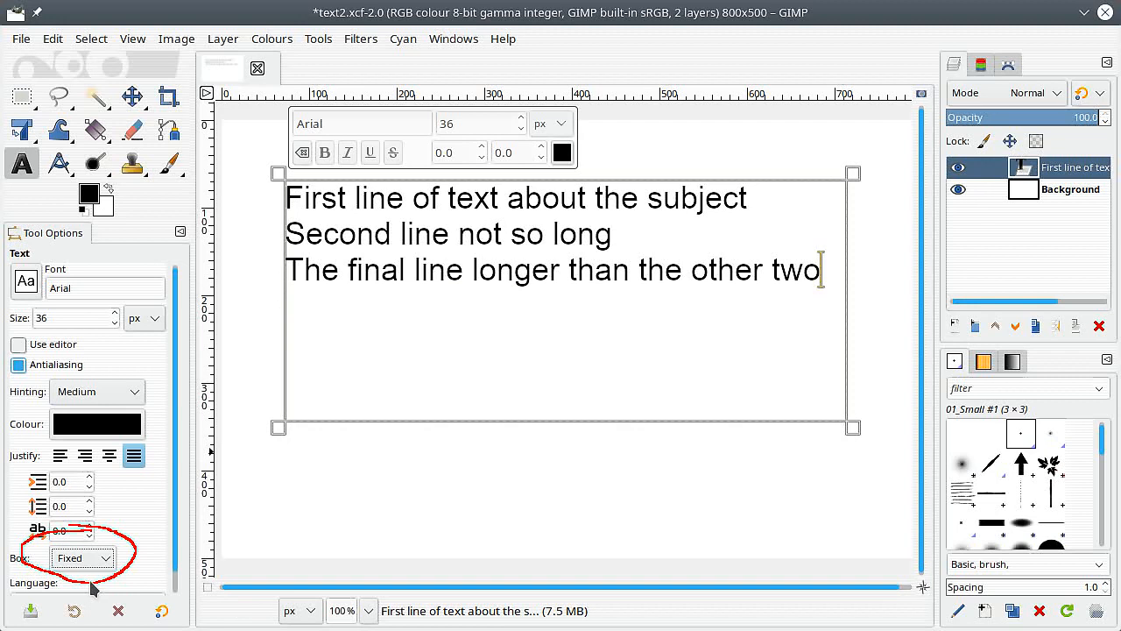
click(87, 561)
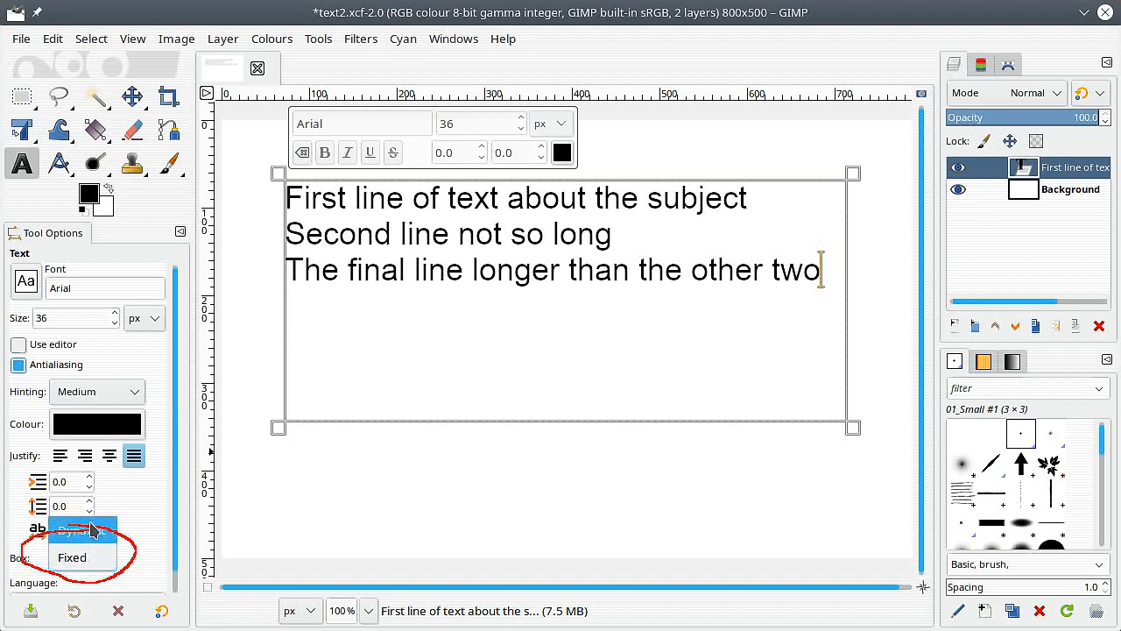
click(93, 532)
drag(848, 313, 871, 423)
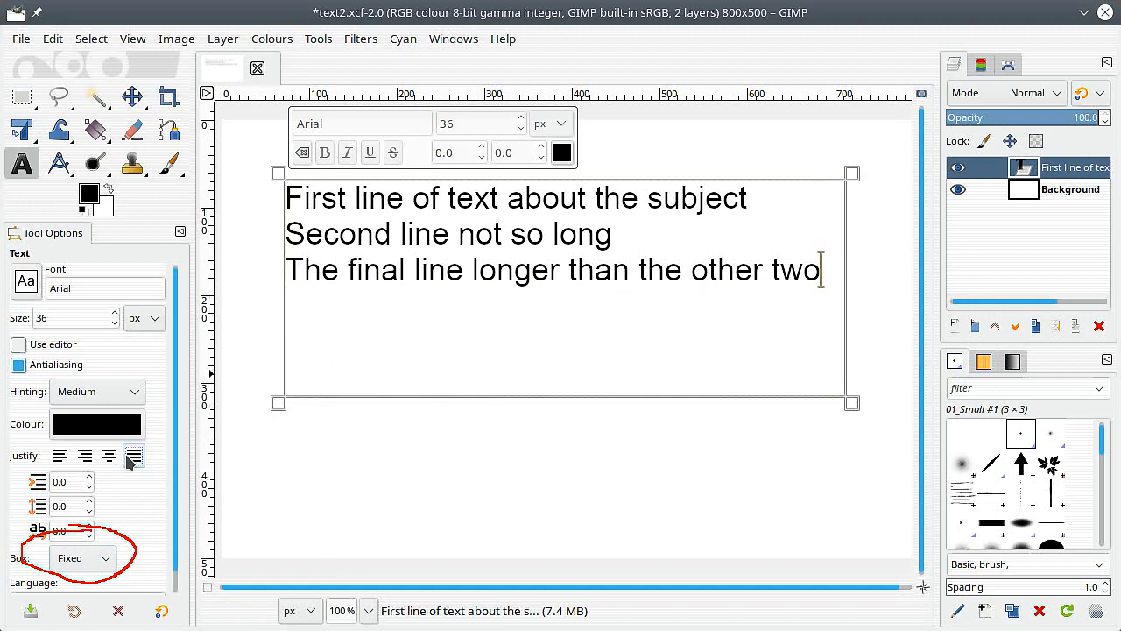
Try left, right and centred justification on the three separate lines in the fixed text box, and reapply filled justification.
click(60, 457)
click(85, 459)
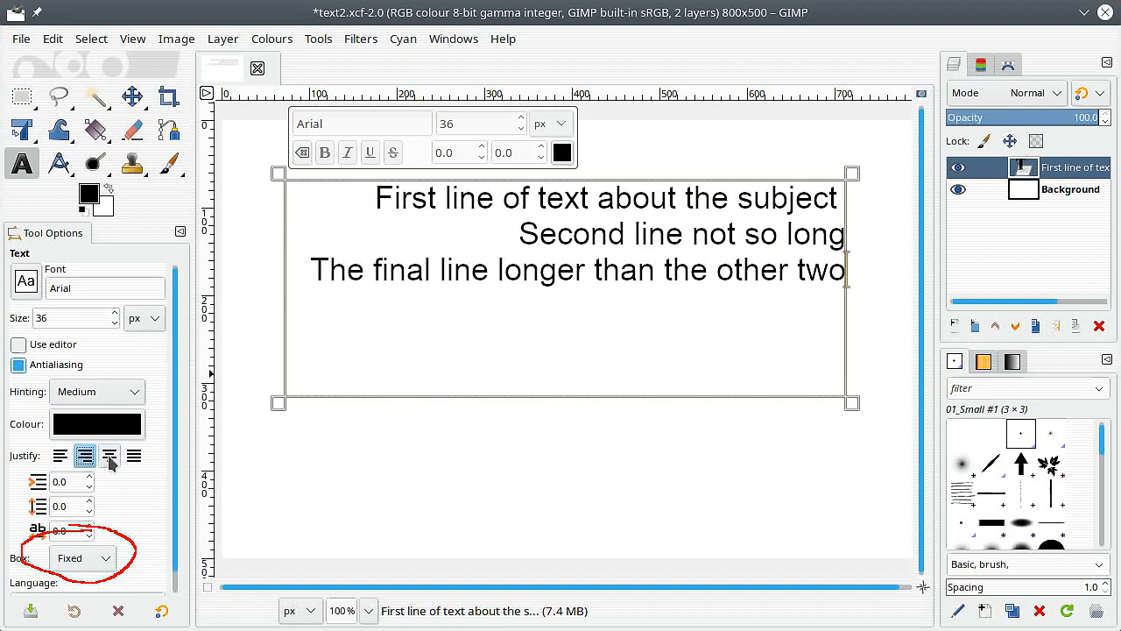
click(109, 457)
click(134, 456)
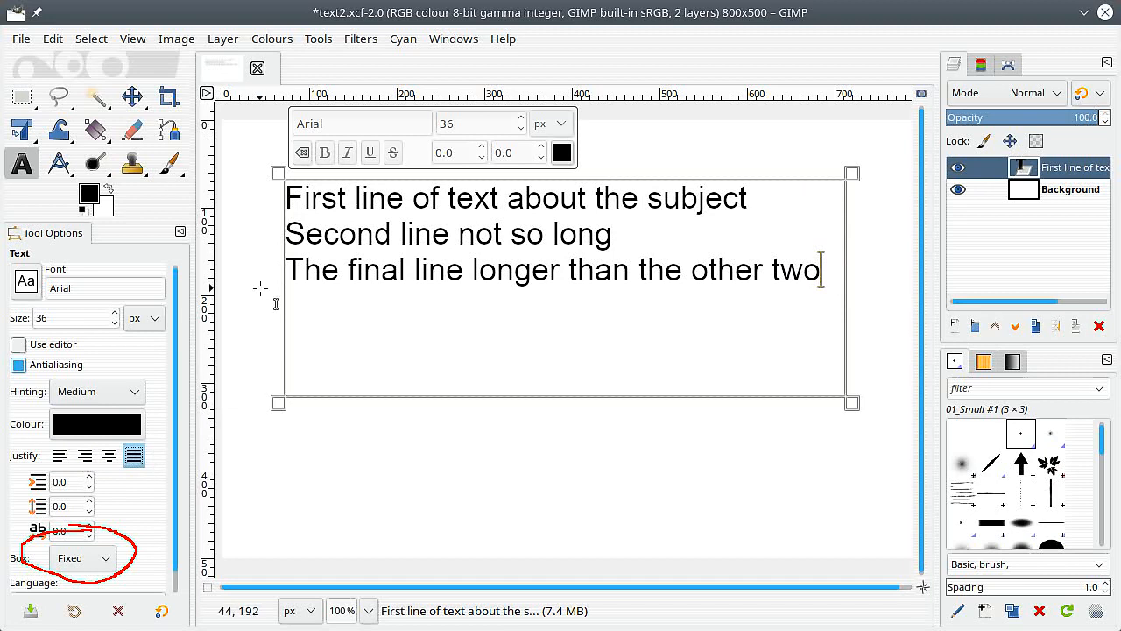
Use the separate text editor to join the three lines into one paragraph by removing their line breaks, and close the editor.
click(67, 346)
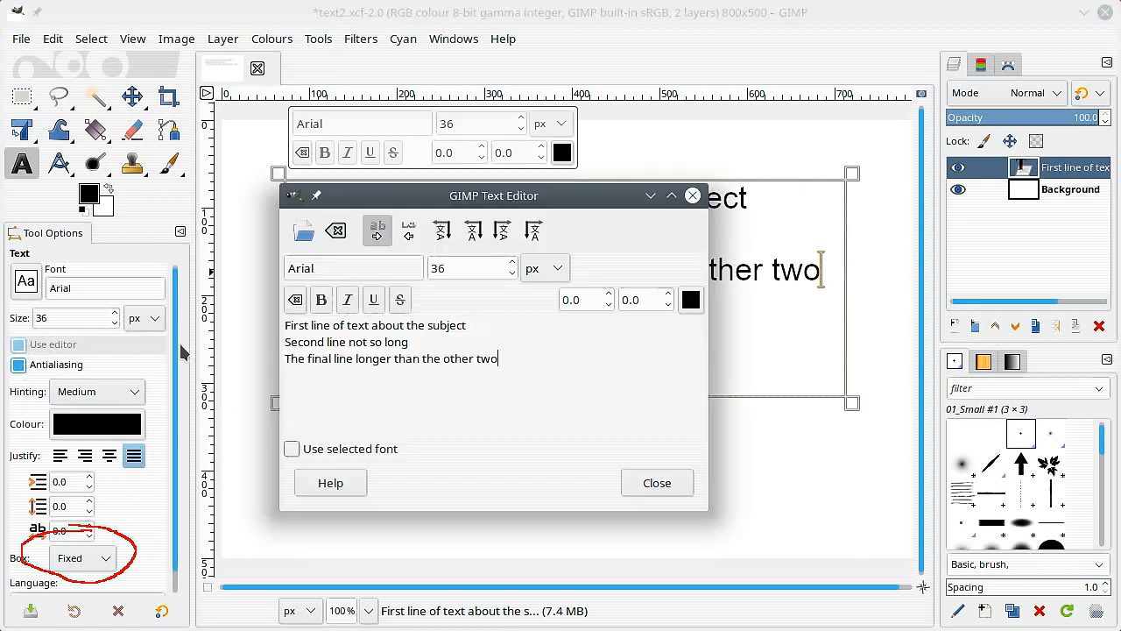
drag(482, 196, 609, 223)
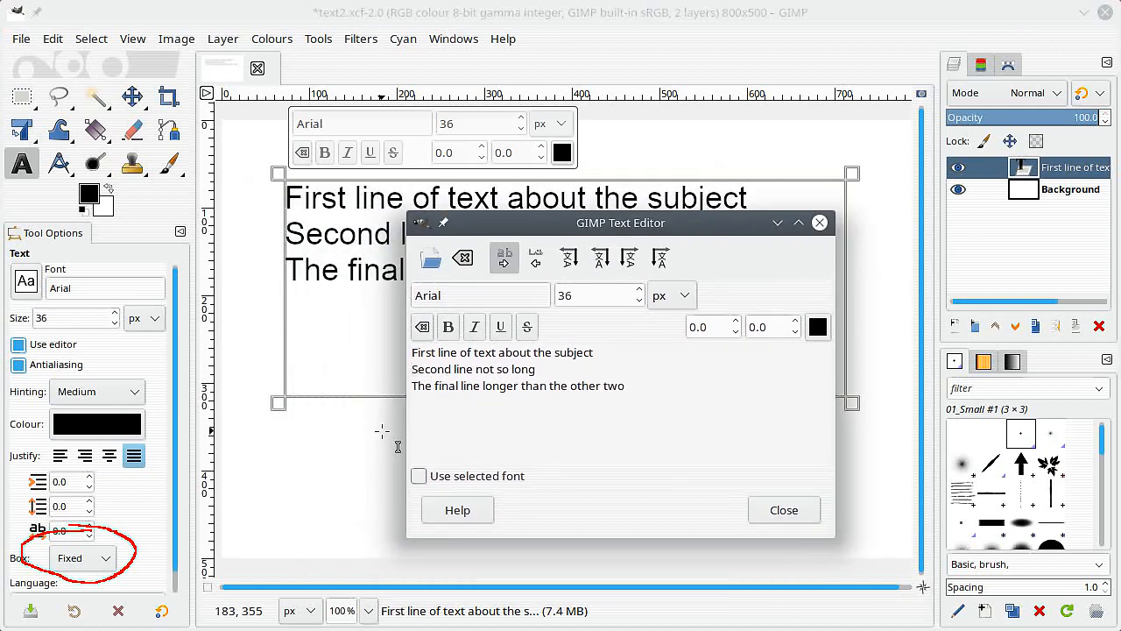
key(BackSpace)
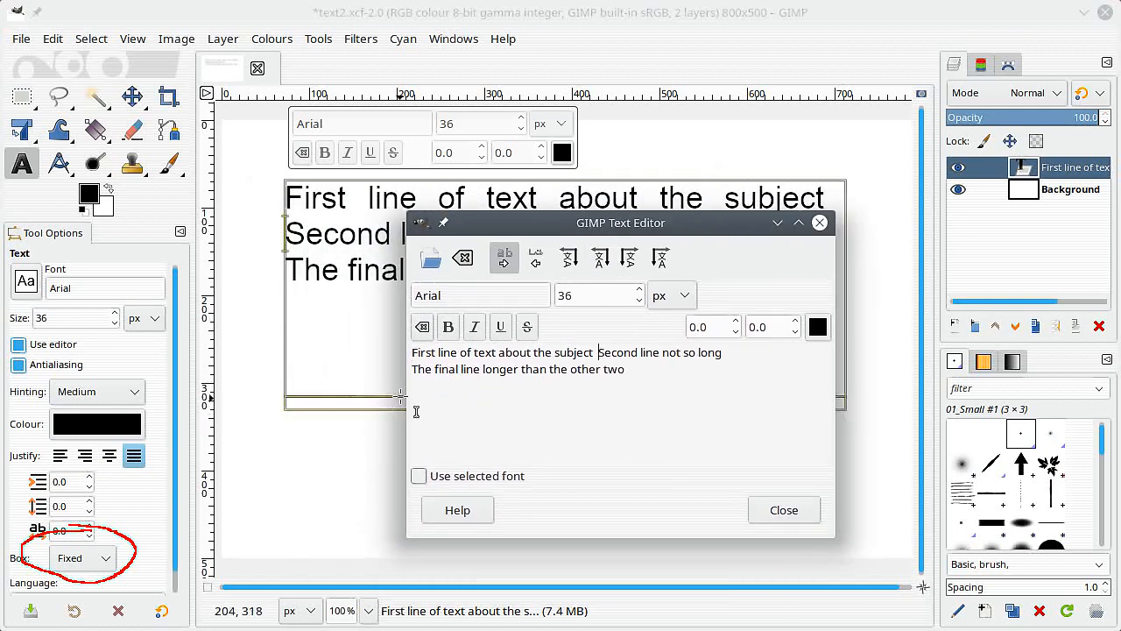
key(BackSpace)
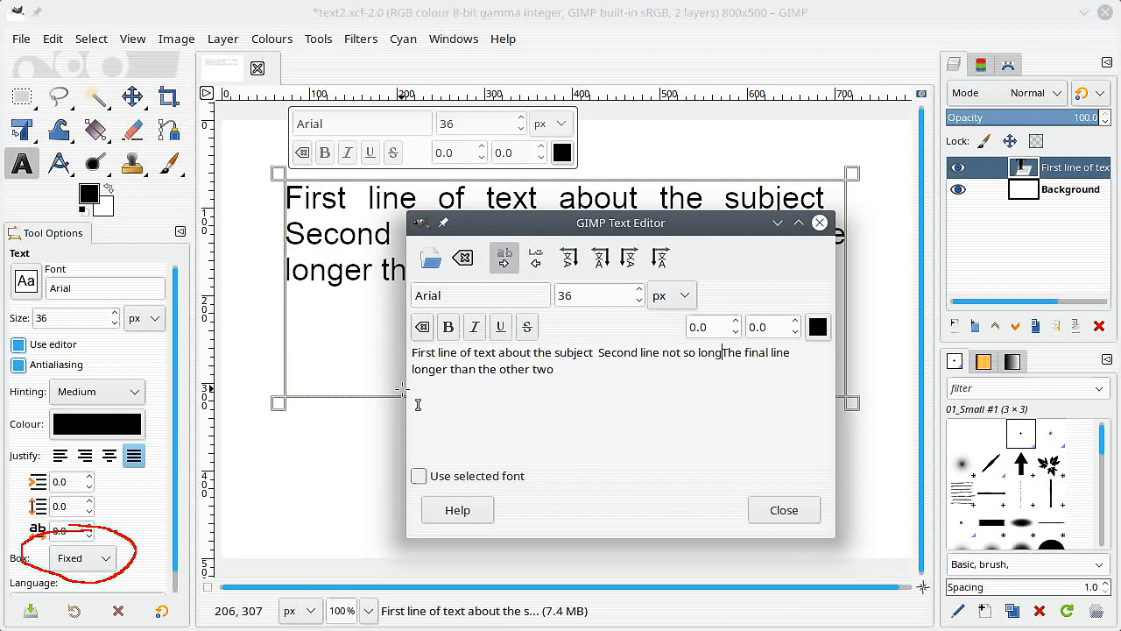
drag(558, 222, 456, 290)
click(687, 580)
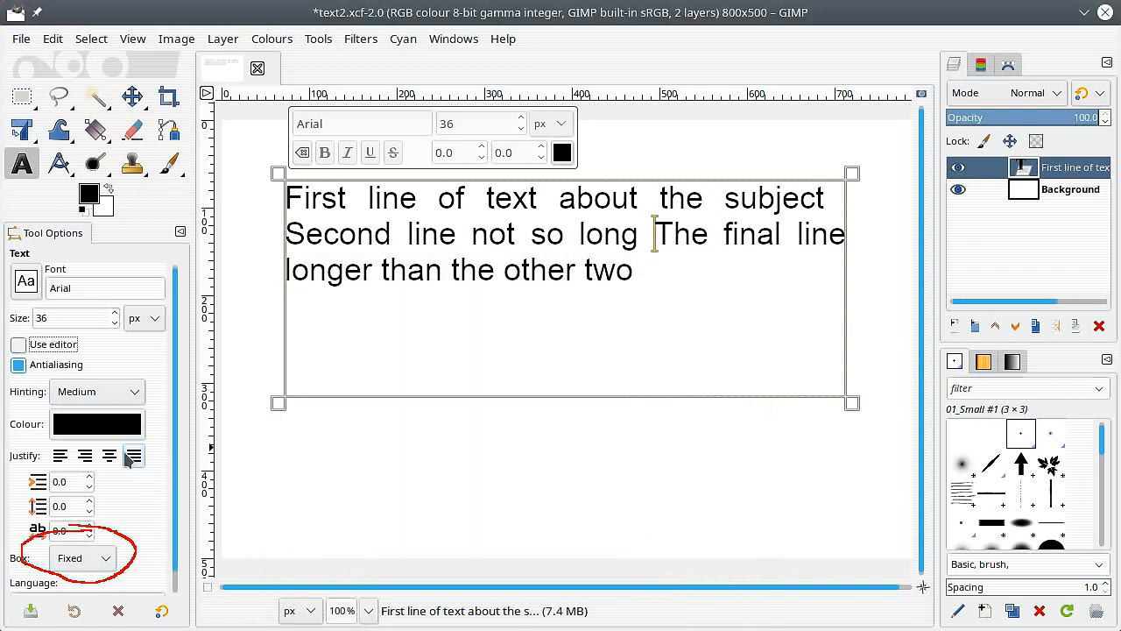
Compare left, right and centred justification on the joined paragraph, and return it to filled justification.
click(59, 456)
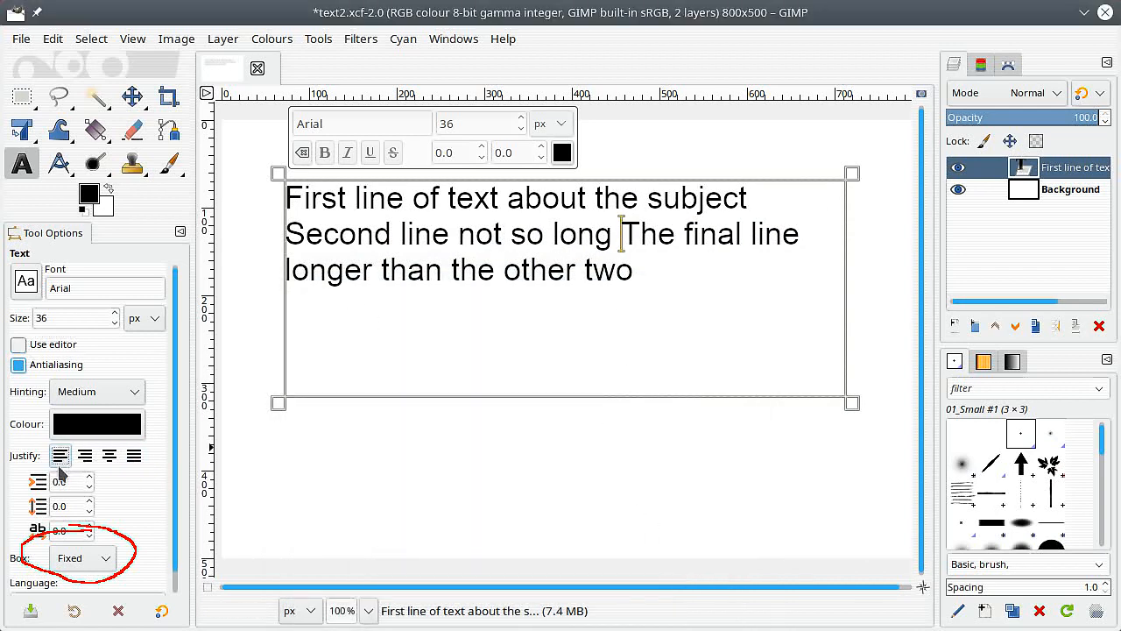
click(85, 456)
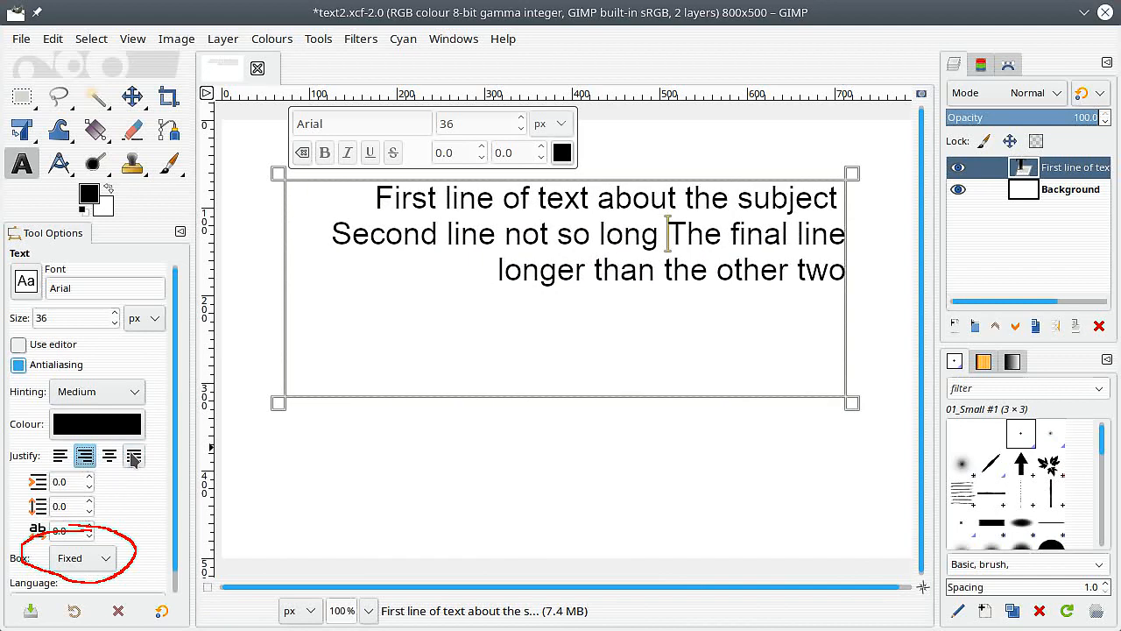
click(109, 457)
click(133, 457)
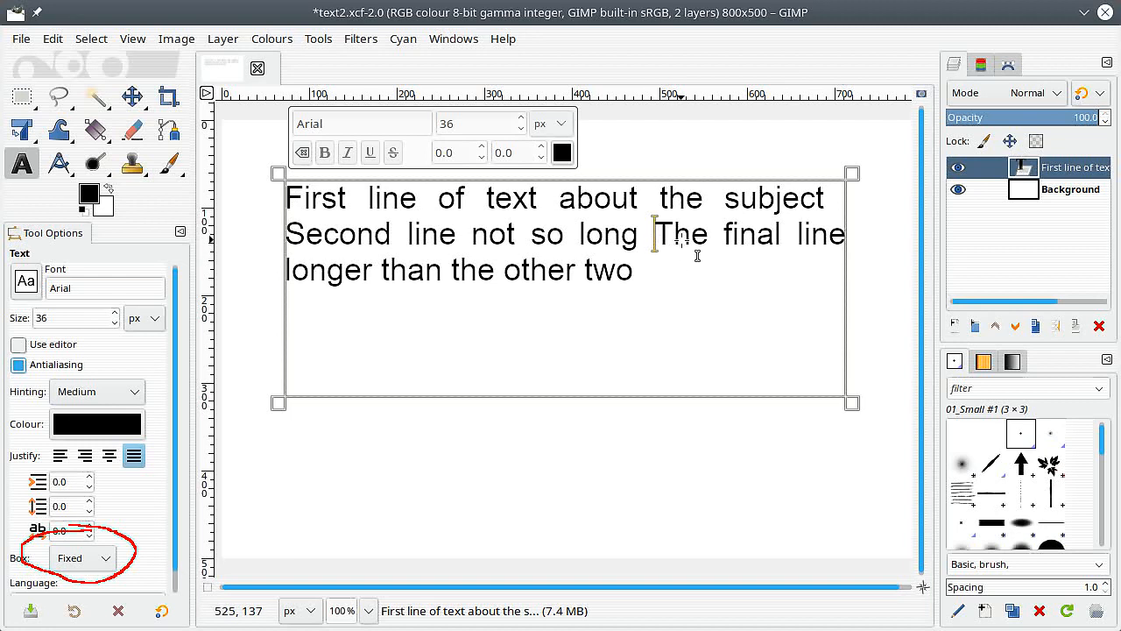
Break the paragraph before "The final line" and narrow the fixed text box slightly so the first line matches the last line's width.
key(Return)
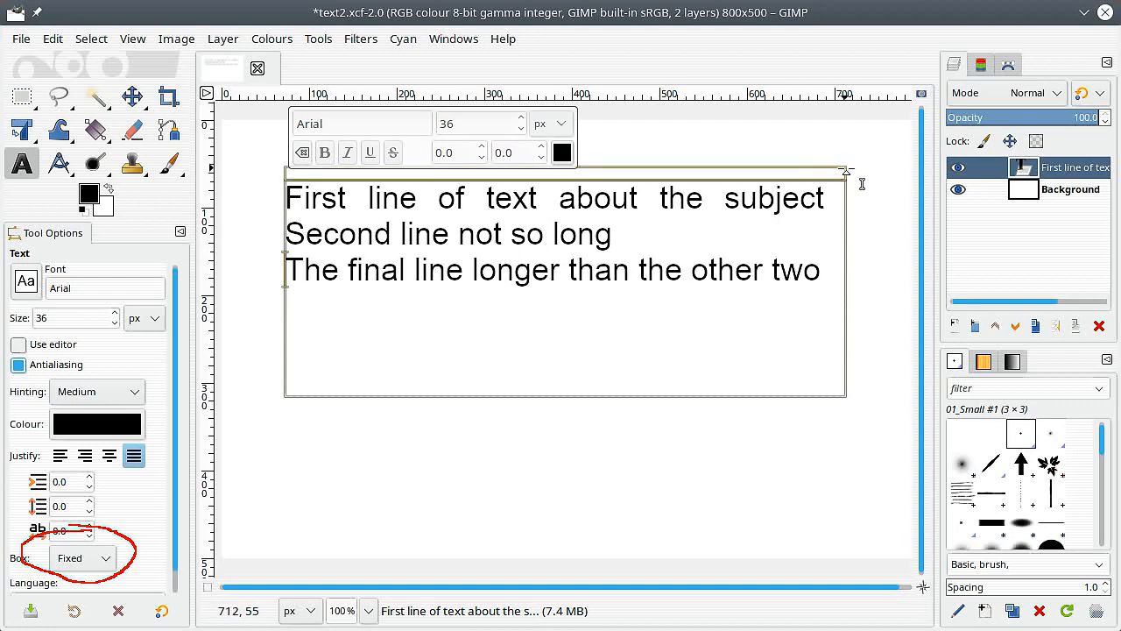
mouse_move(861, 174)
mouse_down()
mouse_move(844, 183)
mouse_move(860, 186)
mouse_move(845, 170)
mouse_up()
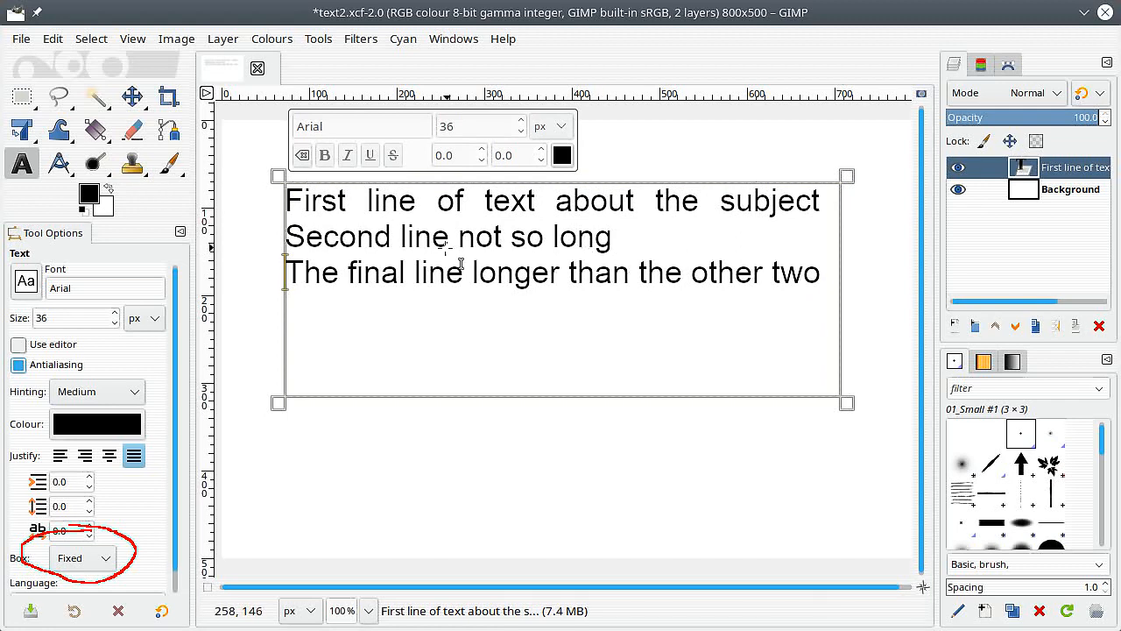
Insert extra spaces between the words of "Second line not so long" to stretch it to the width of the other lines.
click(399, 251)
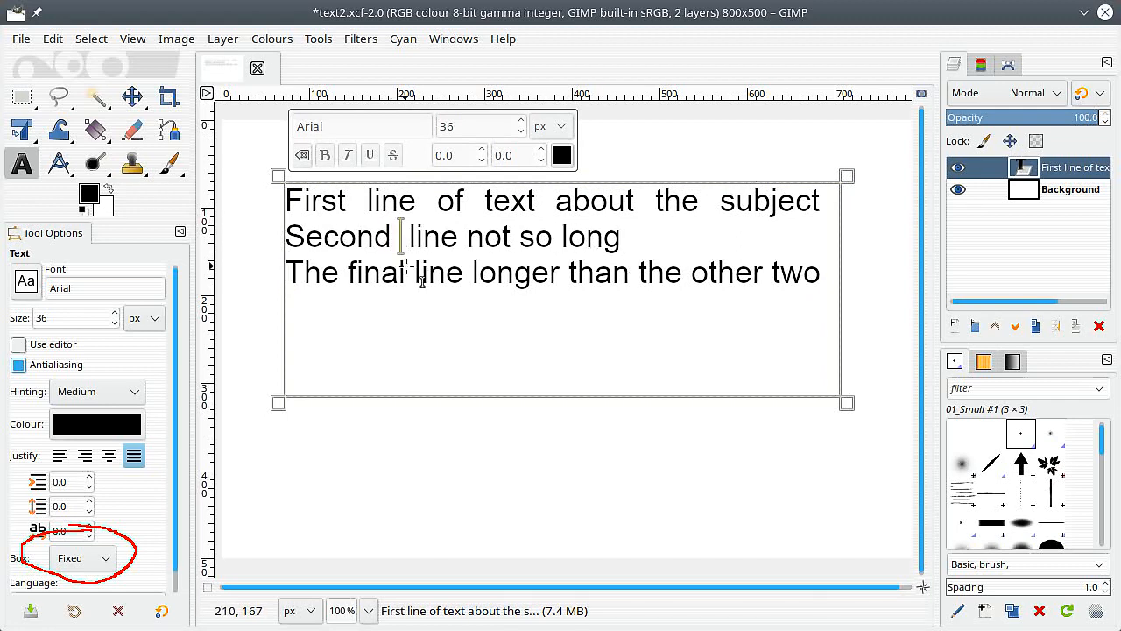
click(476, 252)
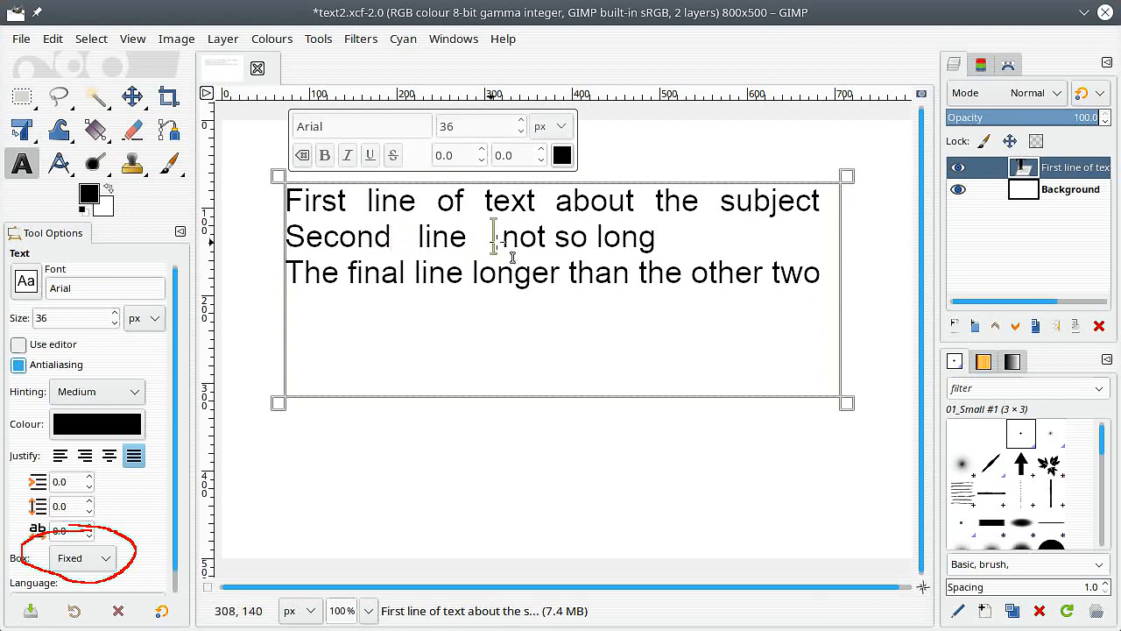
click(552, 254)
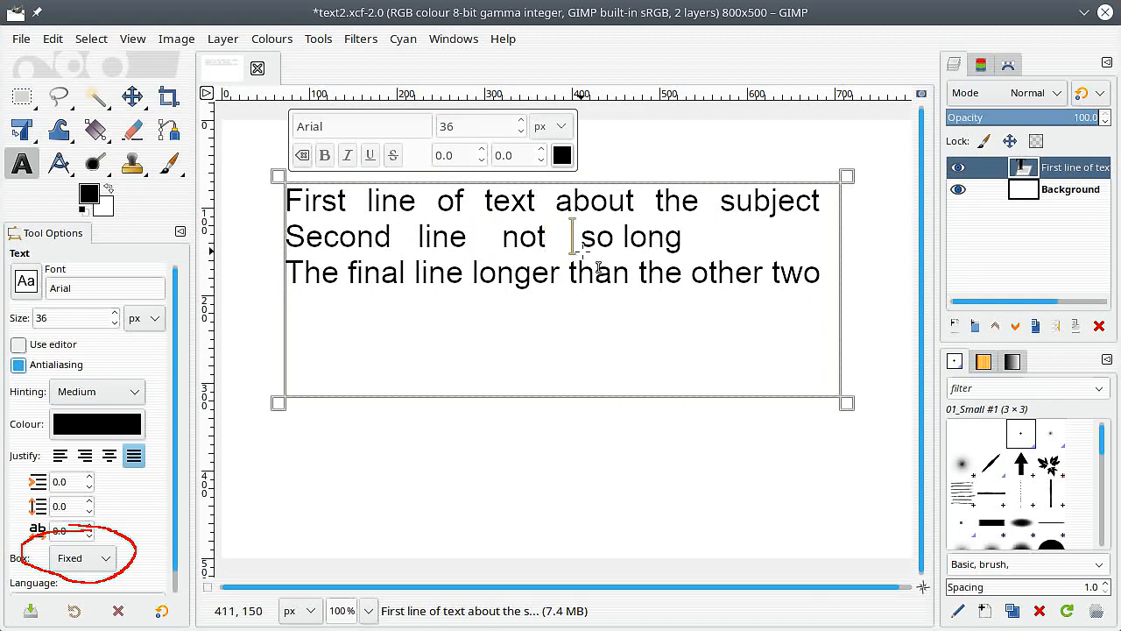
click(615, 243)
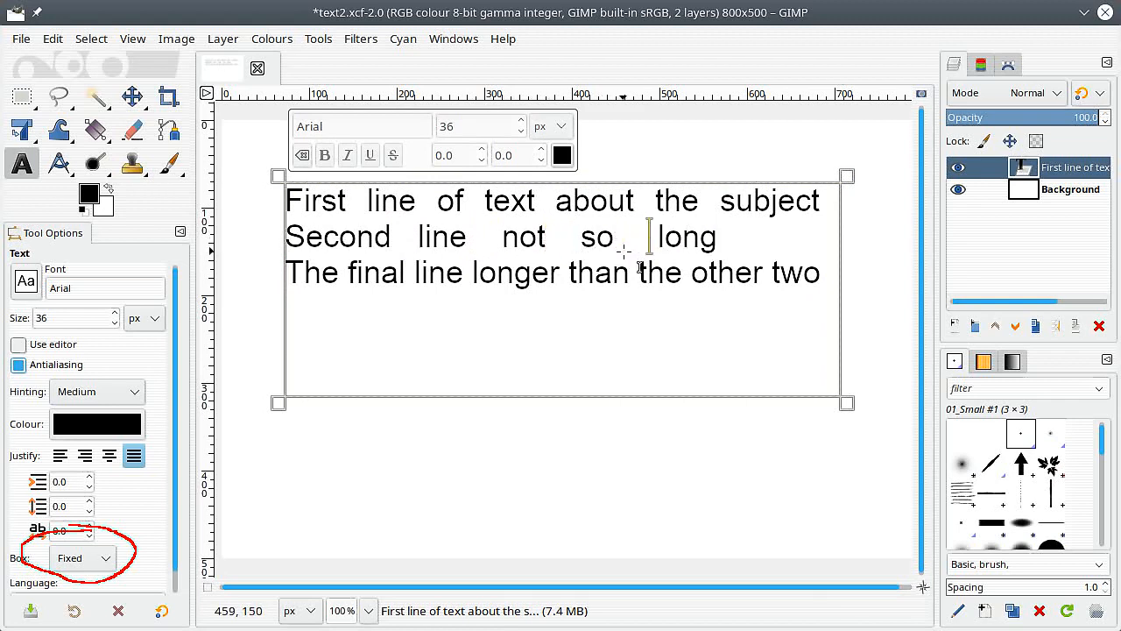
click(573, 242)
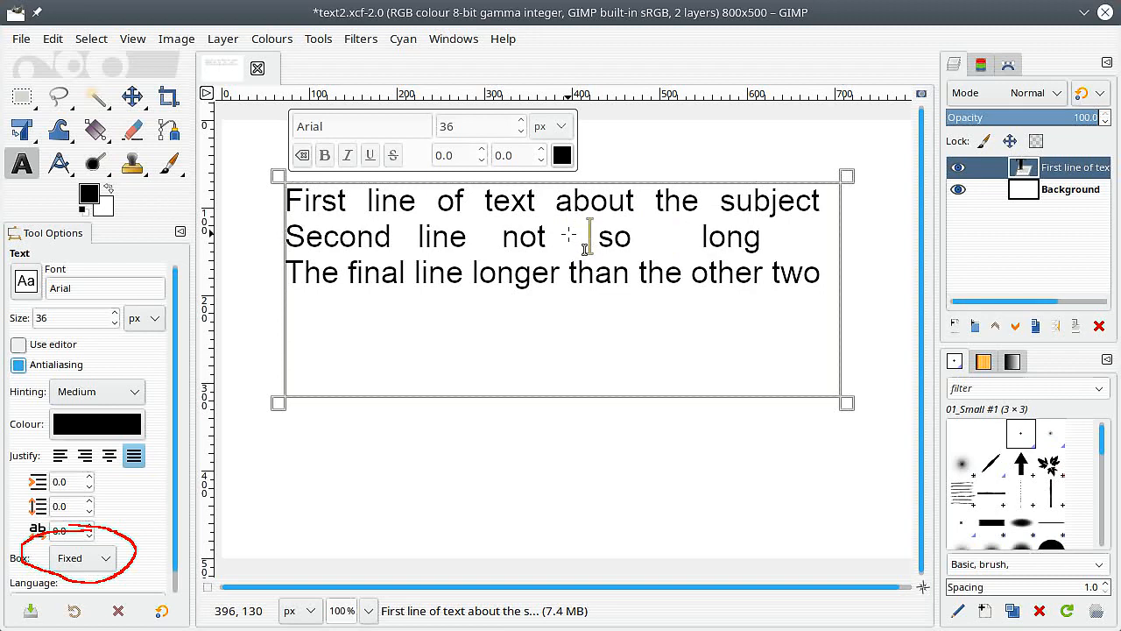
click(496, 253)
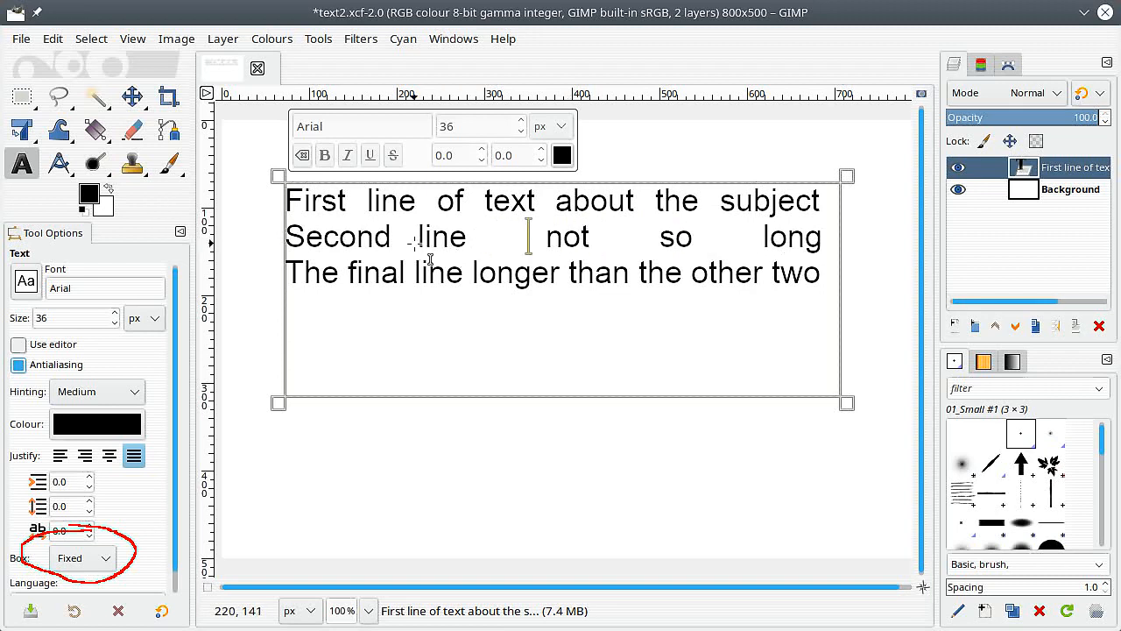
Even out the gaps in the stretched second line by removing spaces before "not" and adding one after "Second".
key(BackSpace)
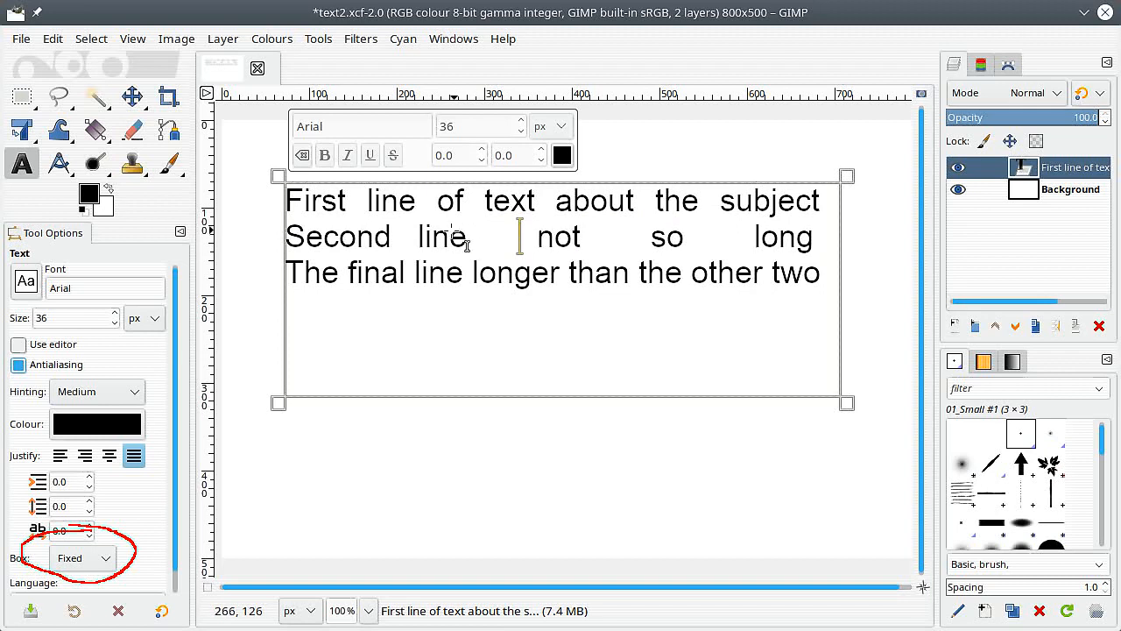
click(393, 235)
click(528, 251)
key(BackSpace)
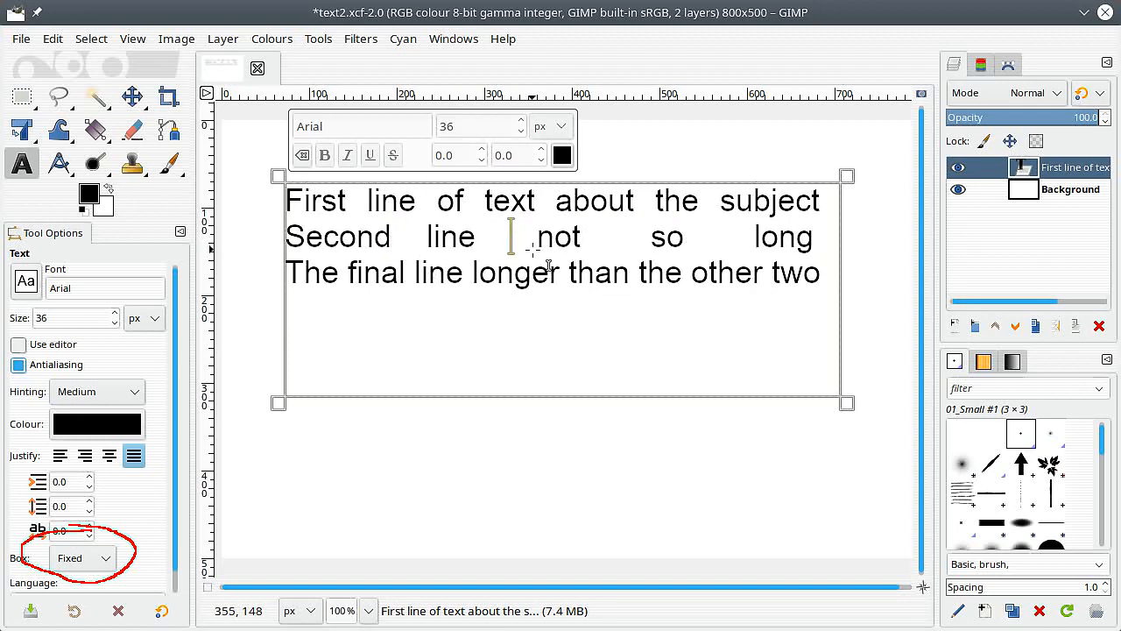
click(615, 247)
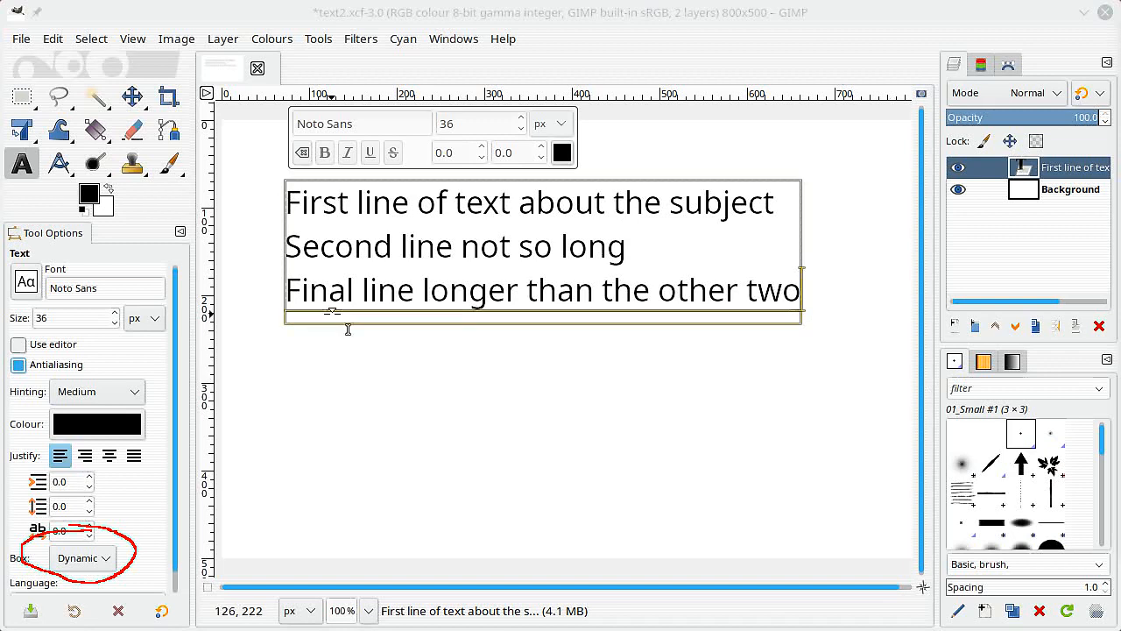
In the dynamic Noto Sans text box, add an extra space after "First", "line" and "of" in the first line.
click(356, 218)
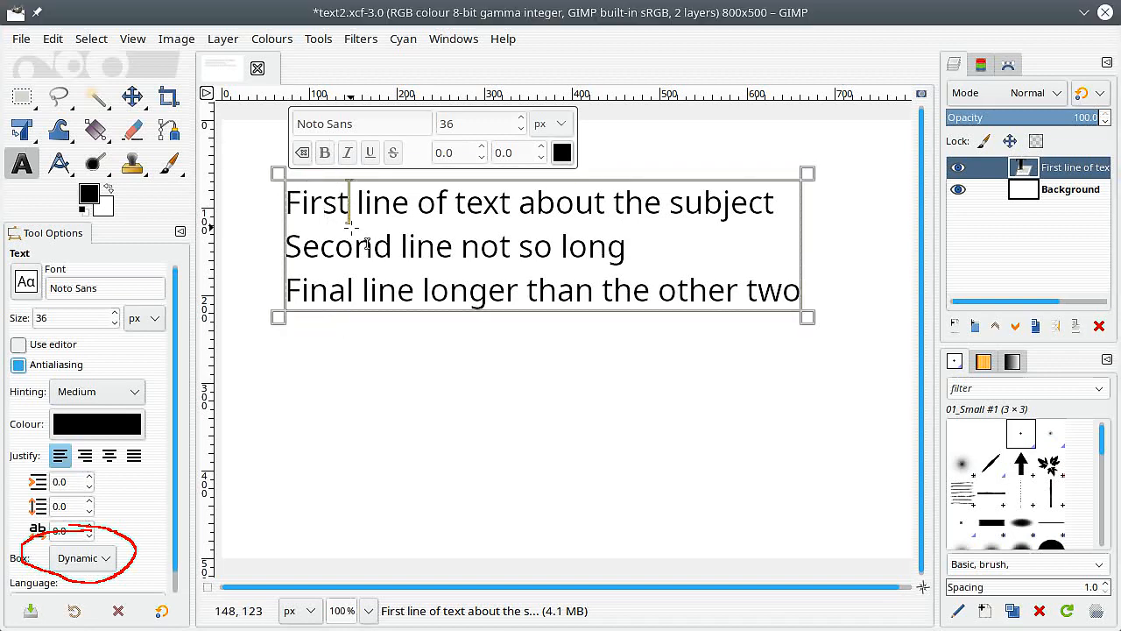
click(420, 219)
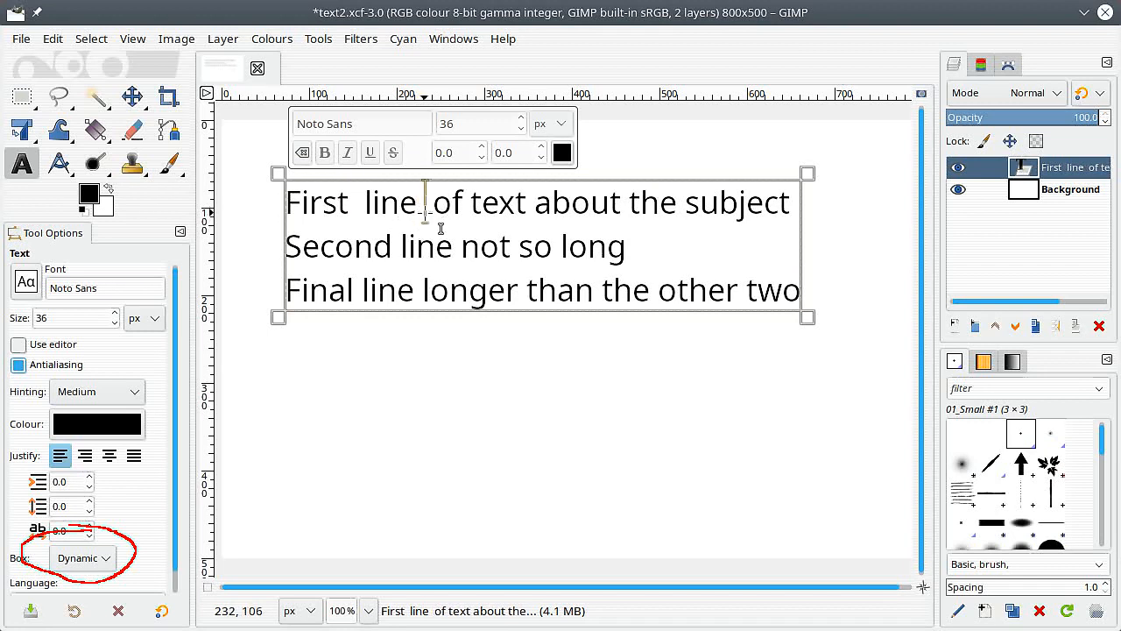
click(466, 219)
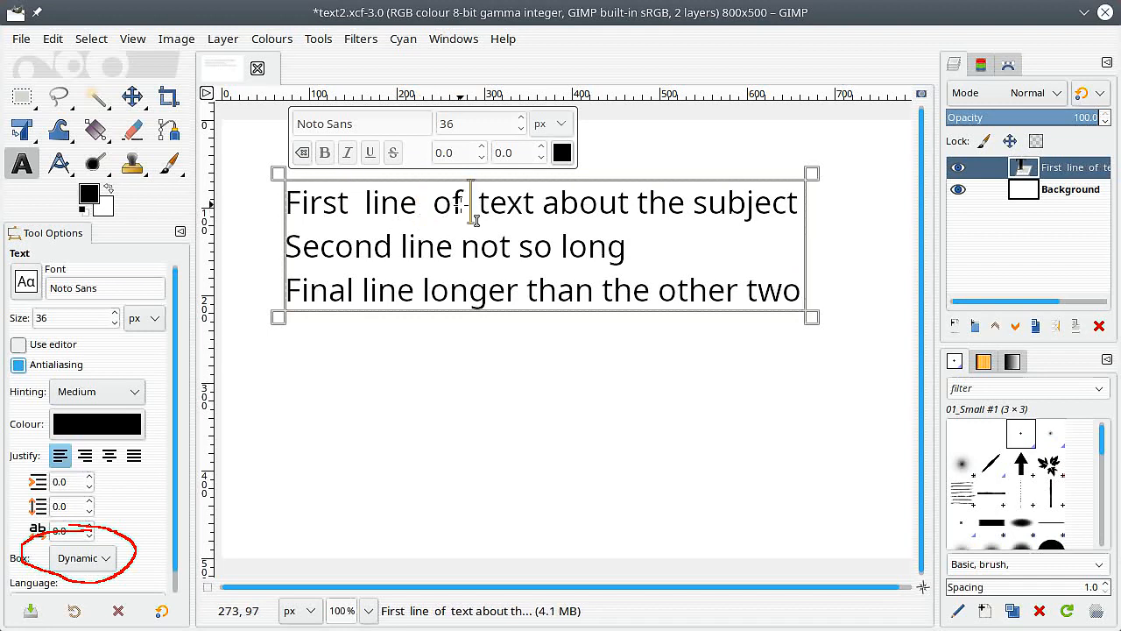
Pad the second line of the dynamic text with extra spaces between its words to stretch it towards the other lines' width.
click(397, 250)
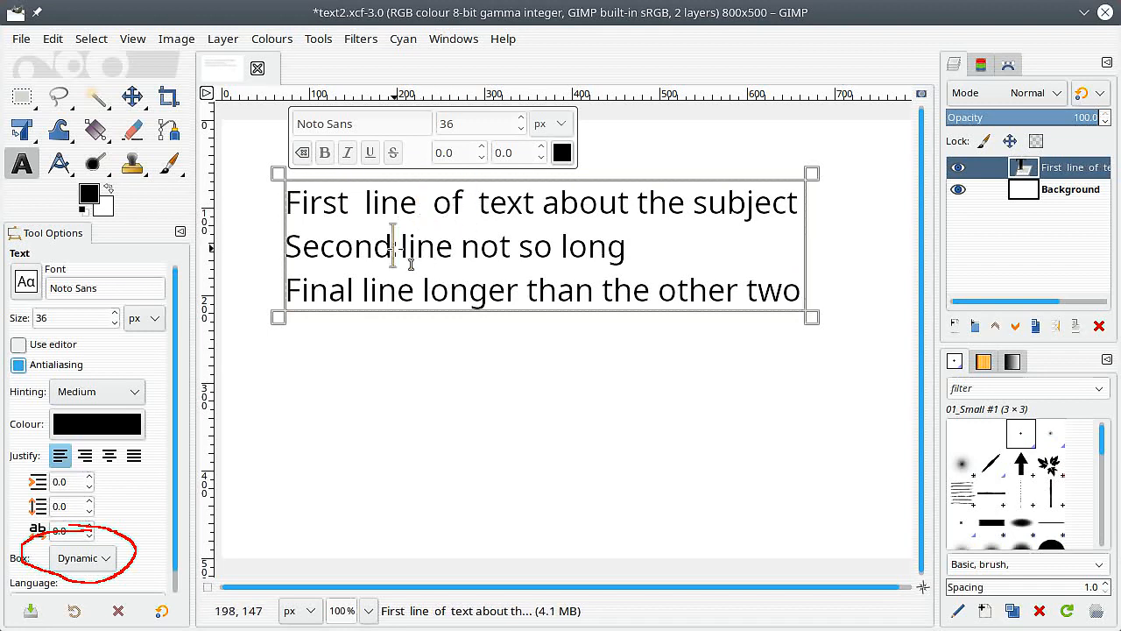
click(477, 248)
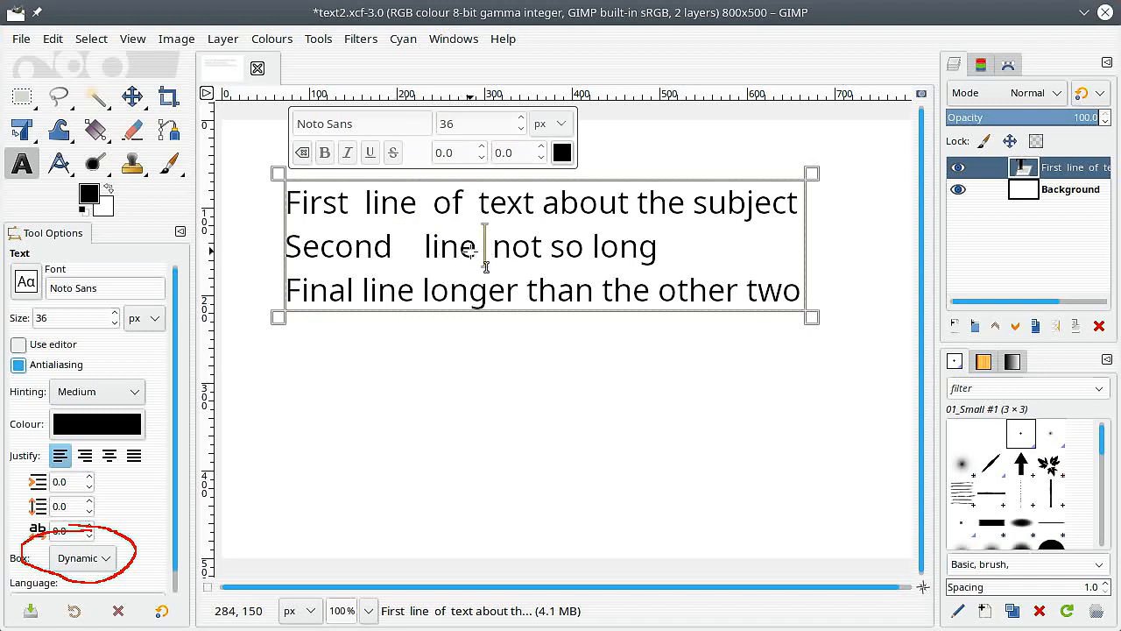
click(559, 246)
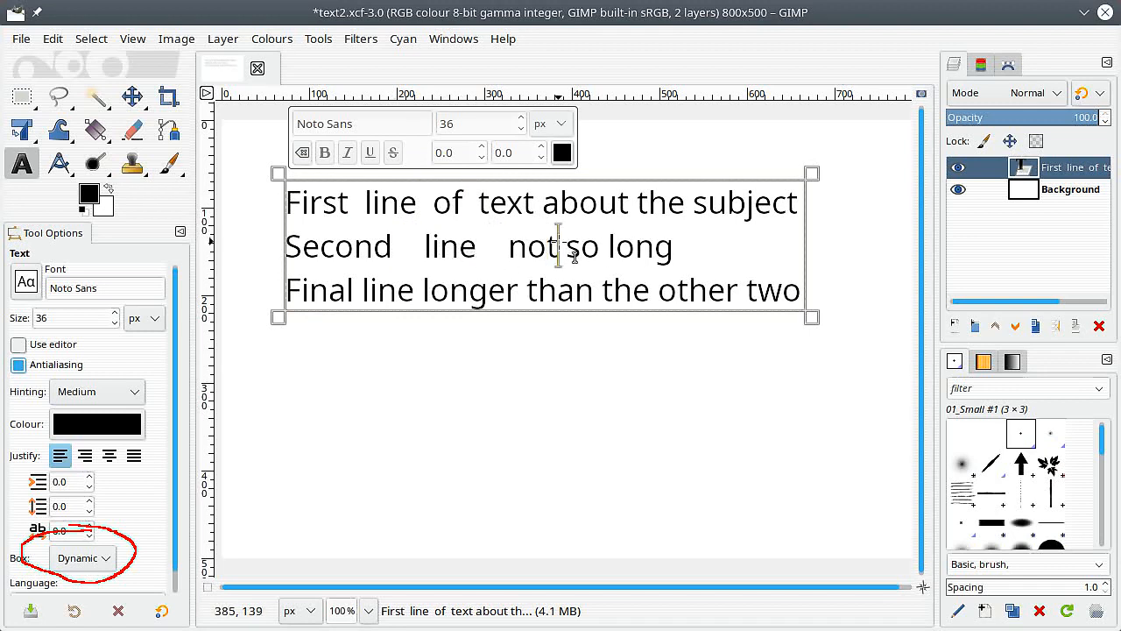
click(627, 249)
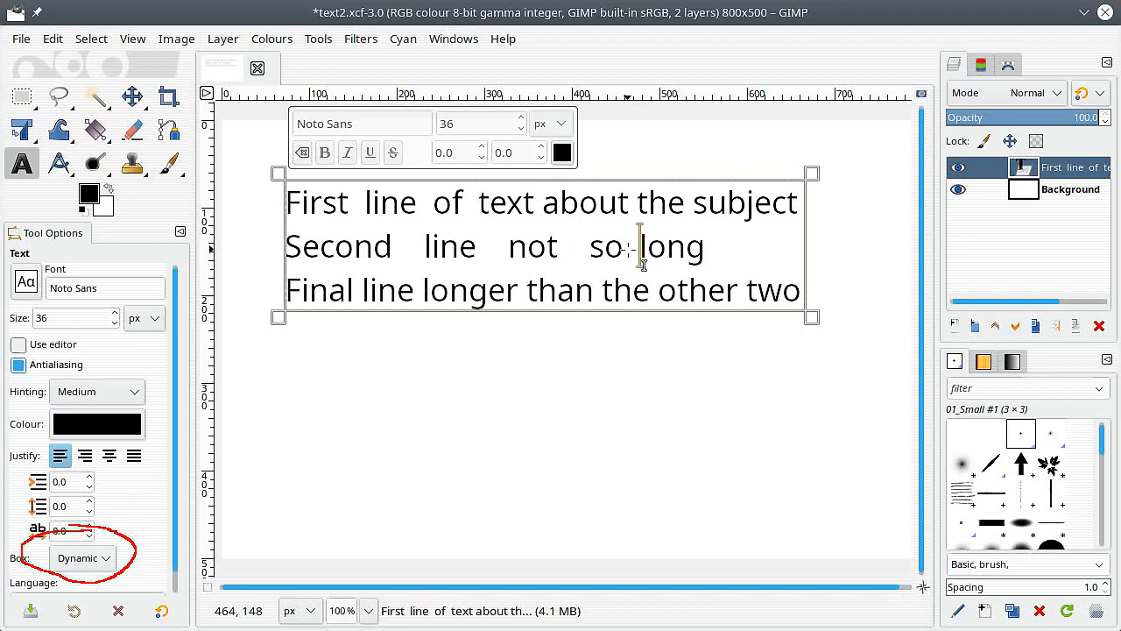
click(576, 242)
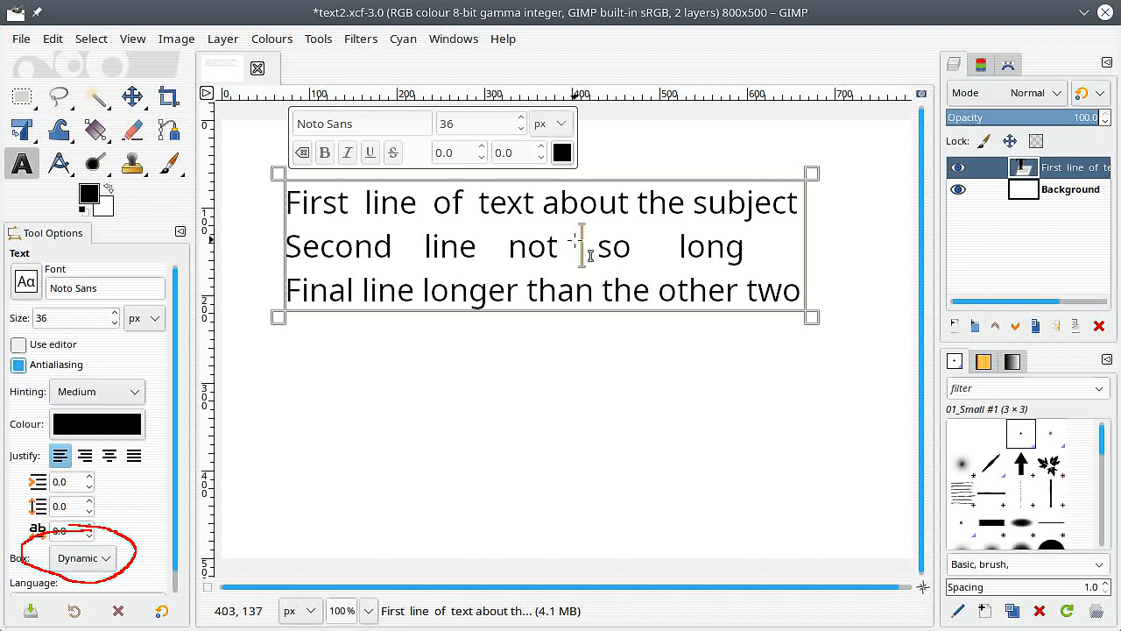
click(491, 248)
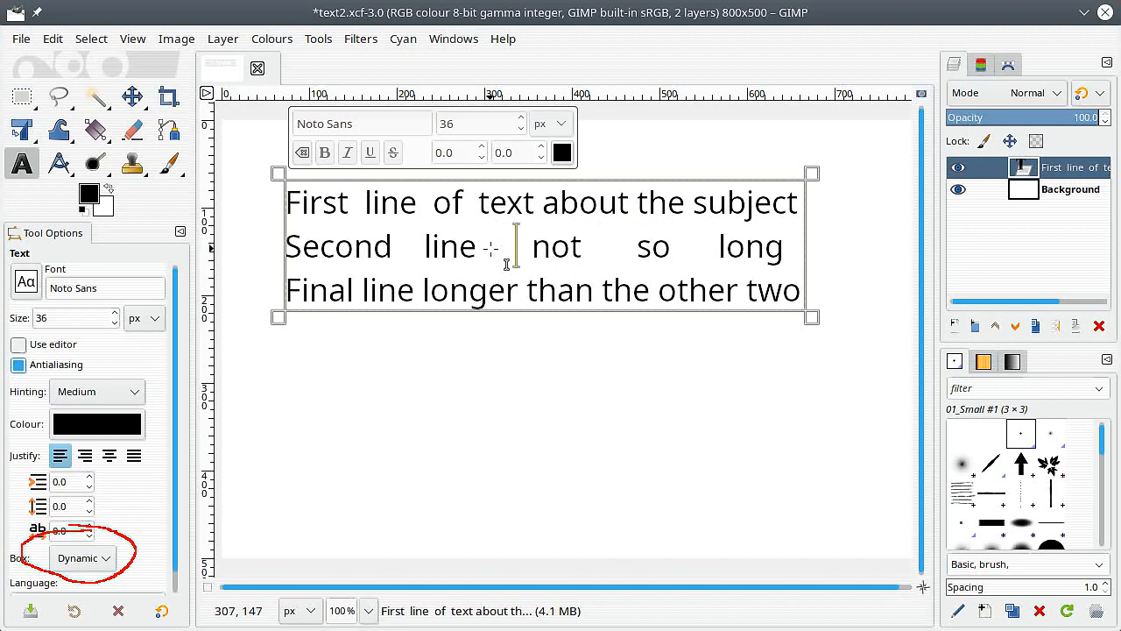
click(409, 249)
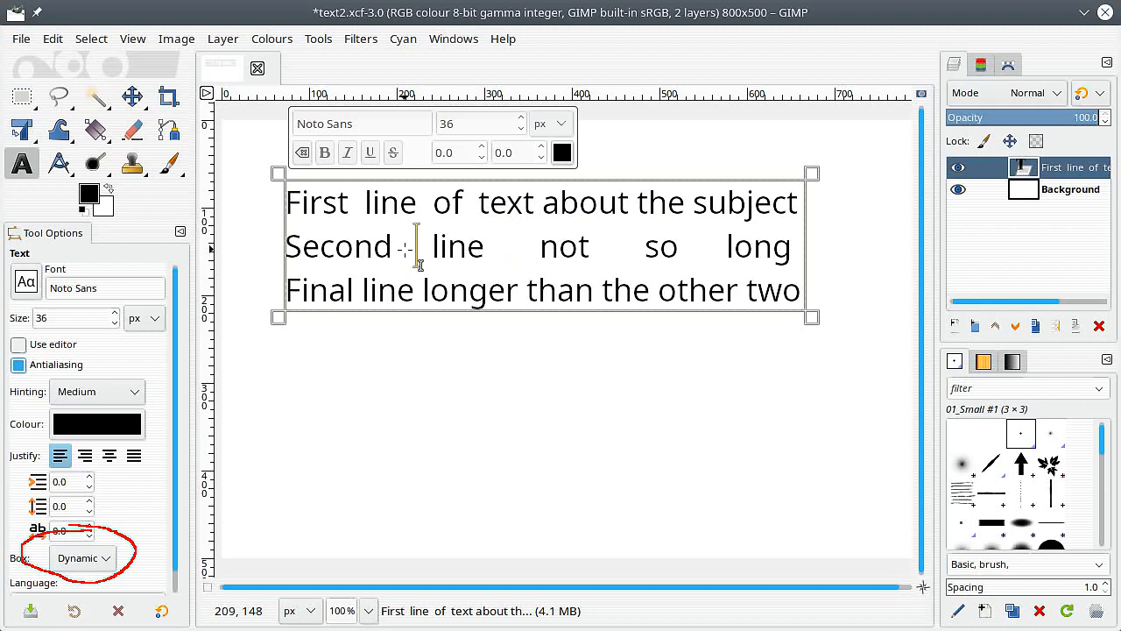